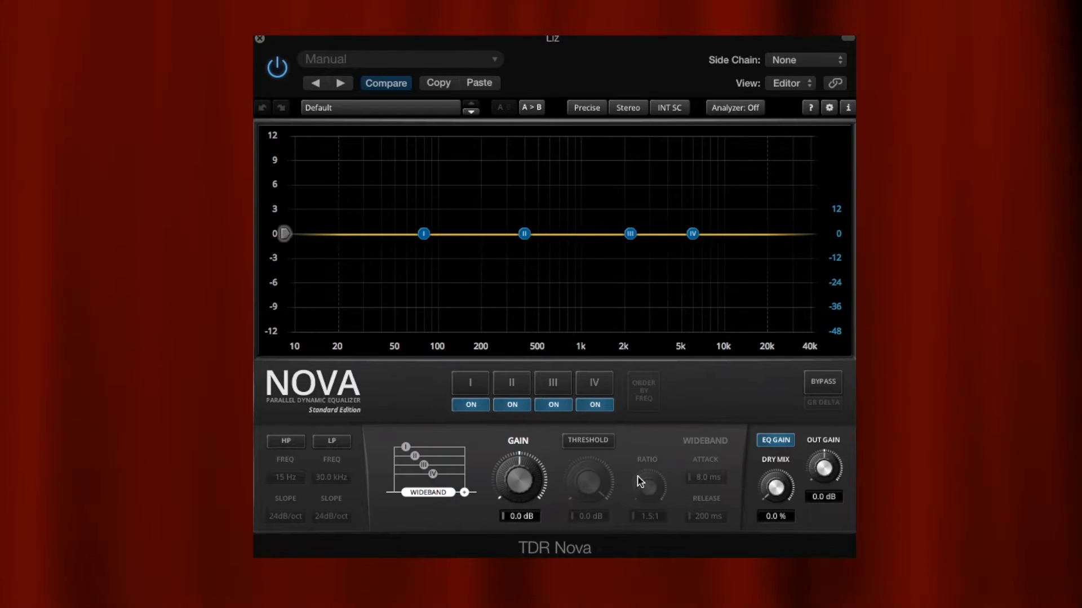
Examine the settings of EQ bands I through IV and return to band I
left_click(477, 388)
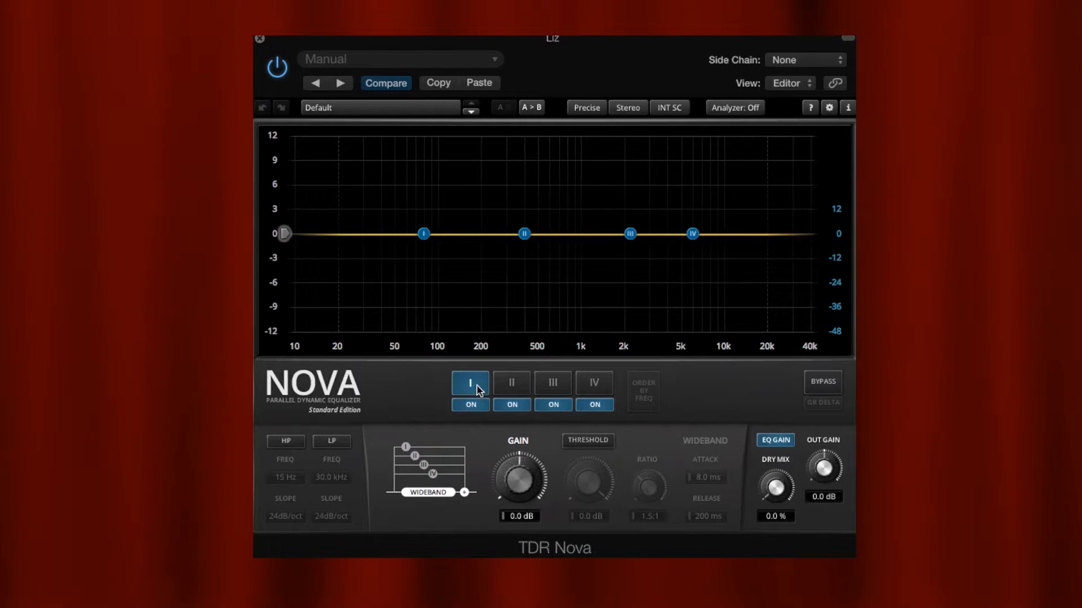
left_click(511, 386)
left_click(555, 385)
left_click(589, 384)
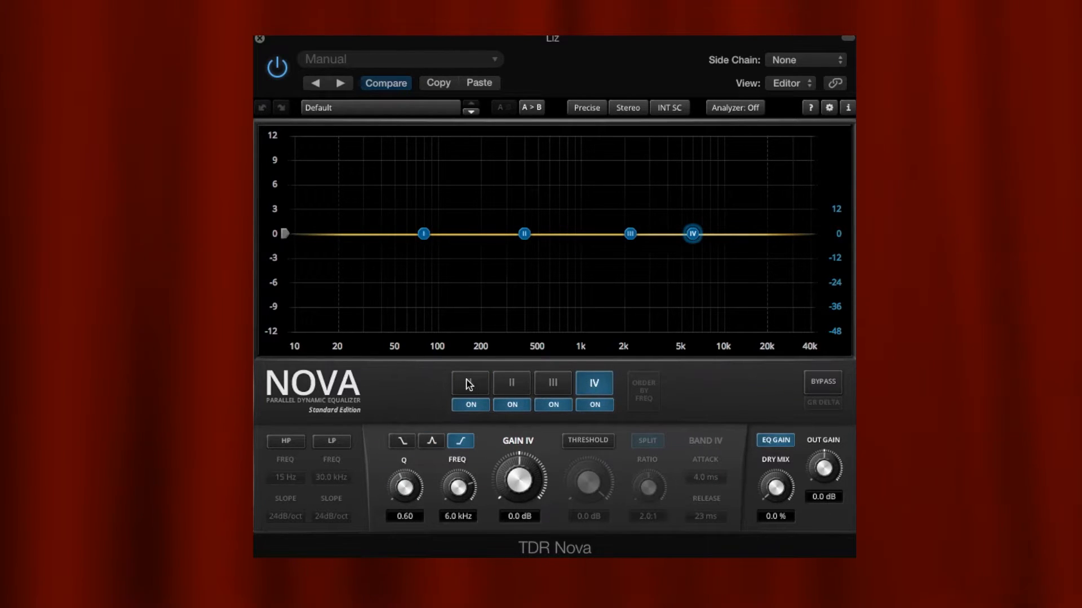
left_click(467, 385)
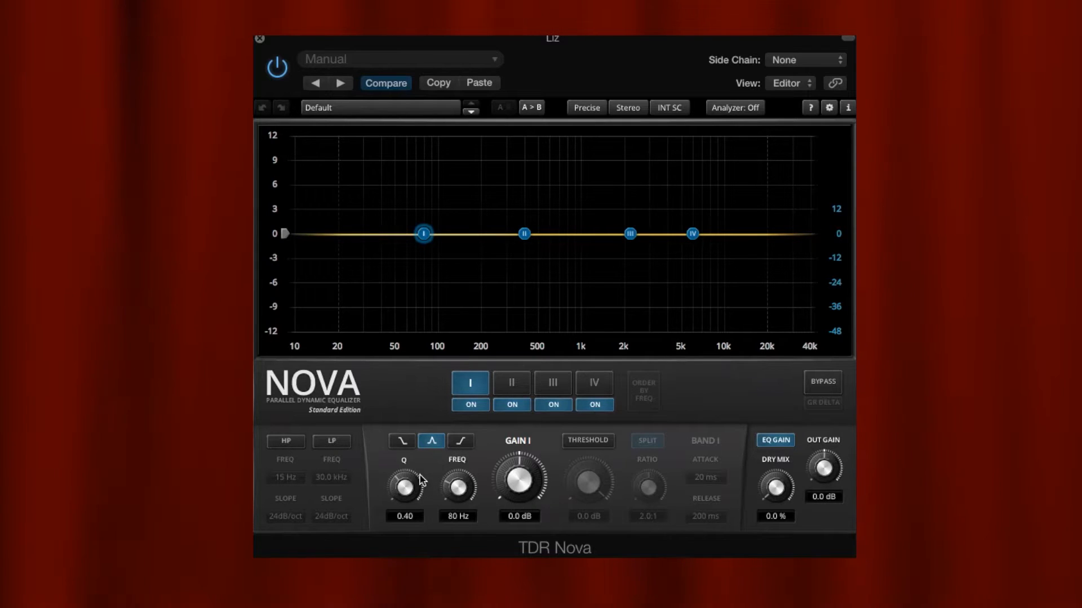
Try the low-shelf shape on band I, restore the bell shape, and nudge the band to about 78 Hz and -0.1 dB
left_click(403, 442)
left_click(430, 443)
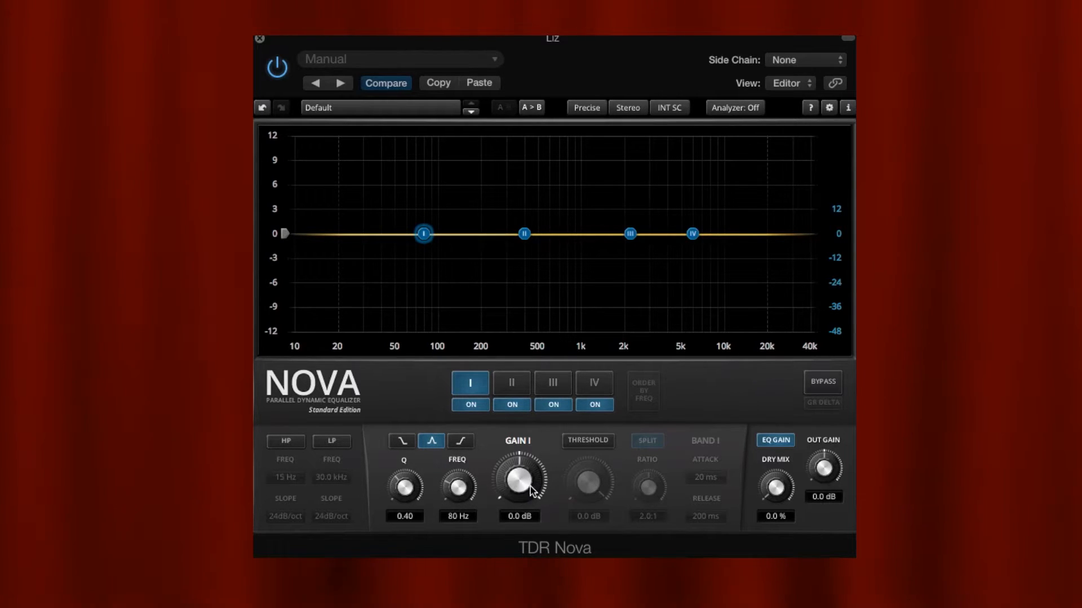
mouse_move(423, 233)
left_mouse_down()
mouse_move(427, 244)
mouse_move(417, 193)
mouse_move(422, 235)
left_mouse_up()
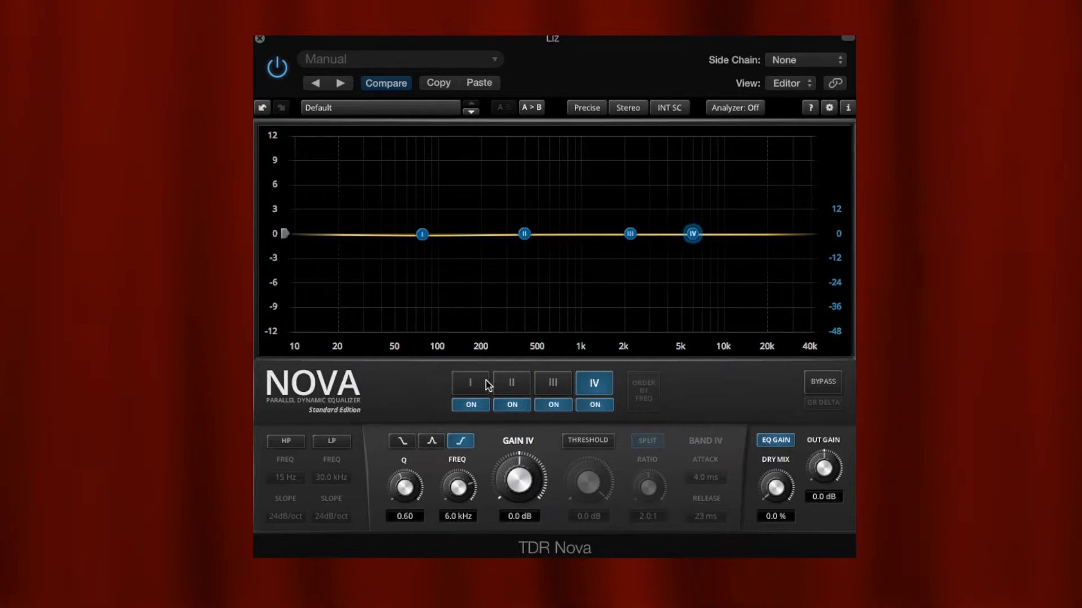
Switch band I off and back on
left_click(475, 405)
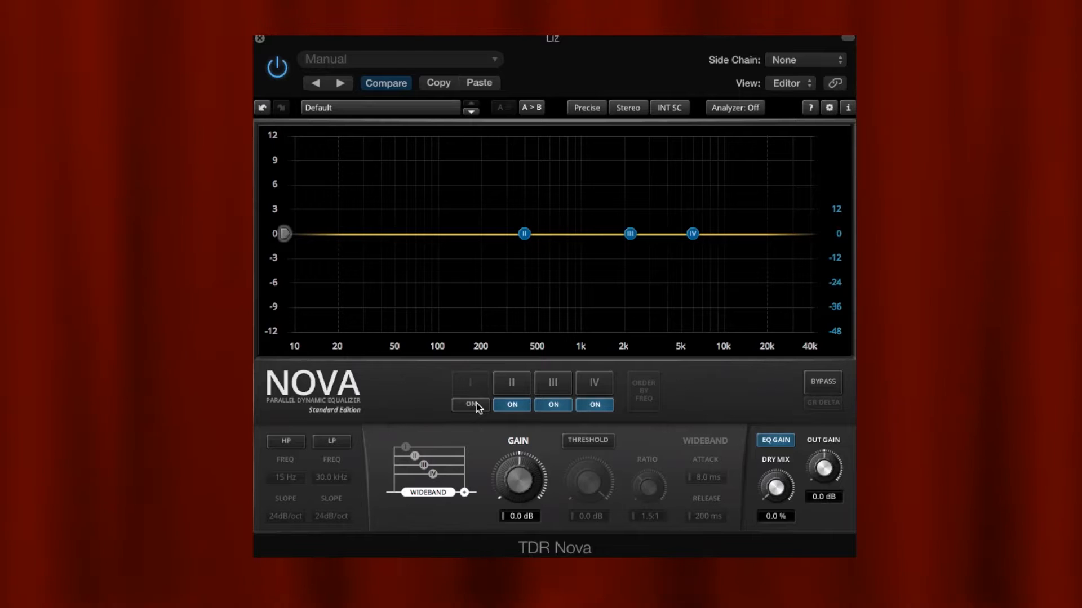
left_click(474, 405)
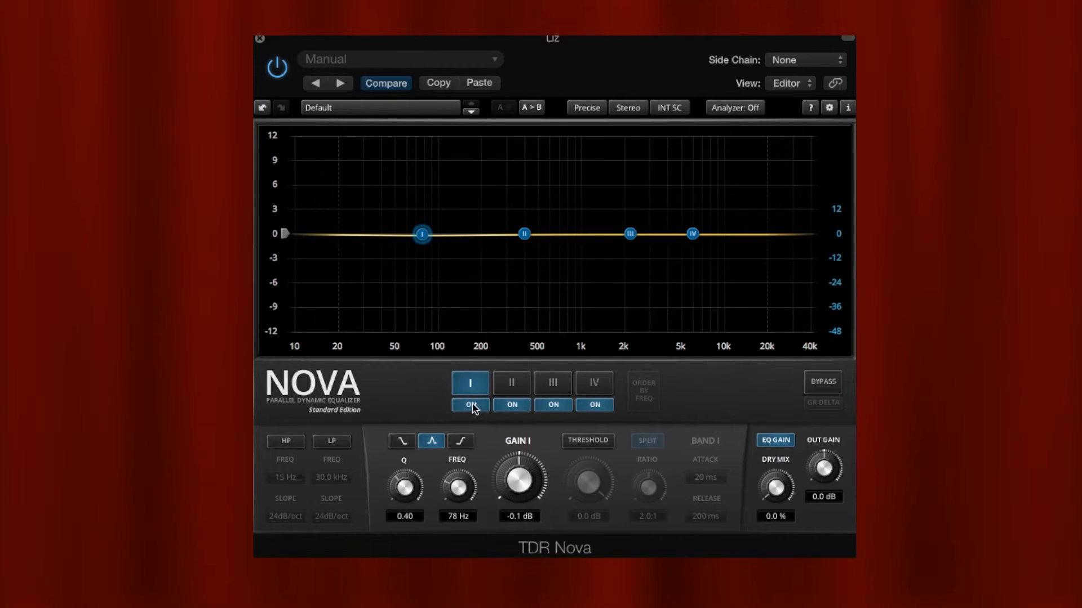
Try the high-pass filter with 6dB/oct and 24dB/oct slopes, then the low-pass filter, leaving both switched off
left_click(299, 441)
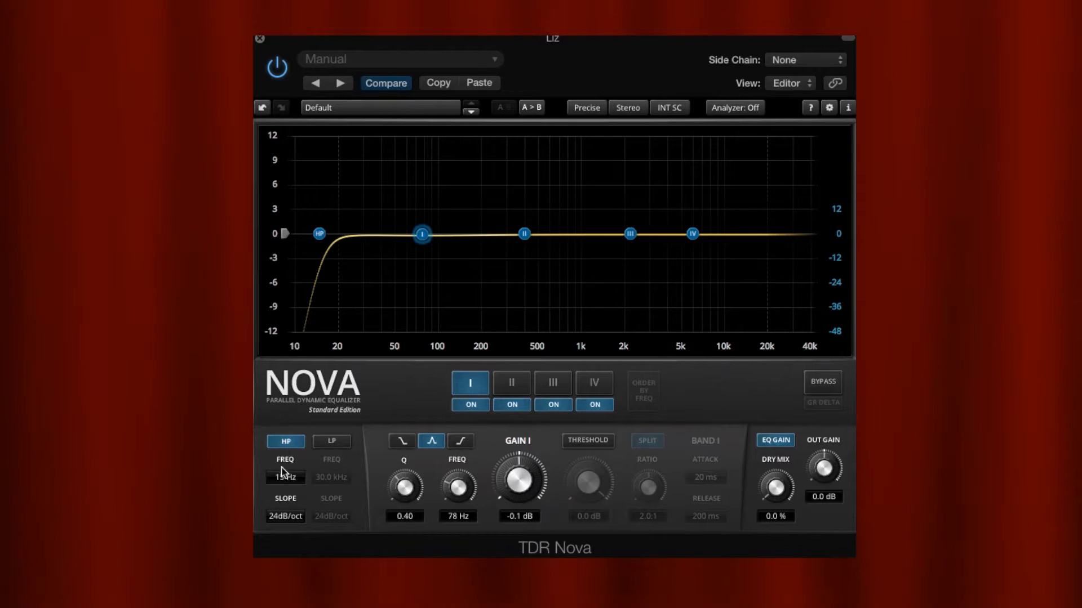
left_click(293, 518)
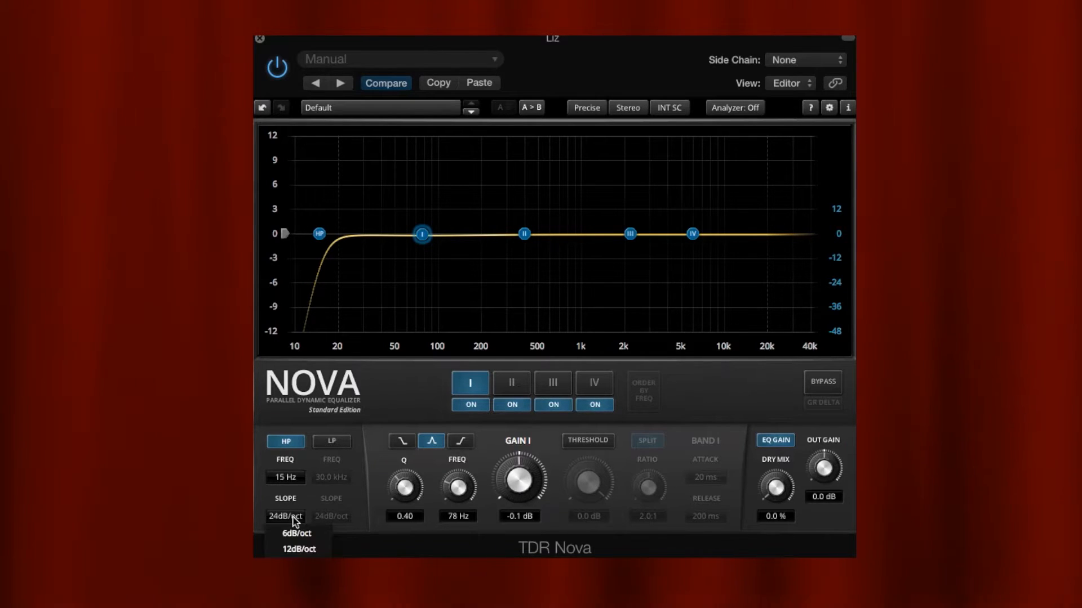
left_click(299, 534)
left_click(293, 519)
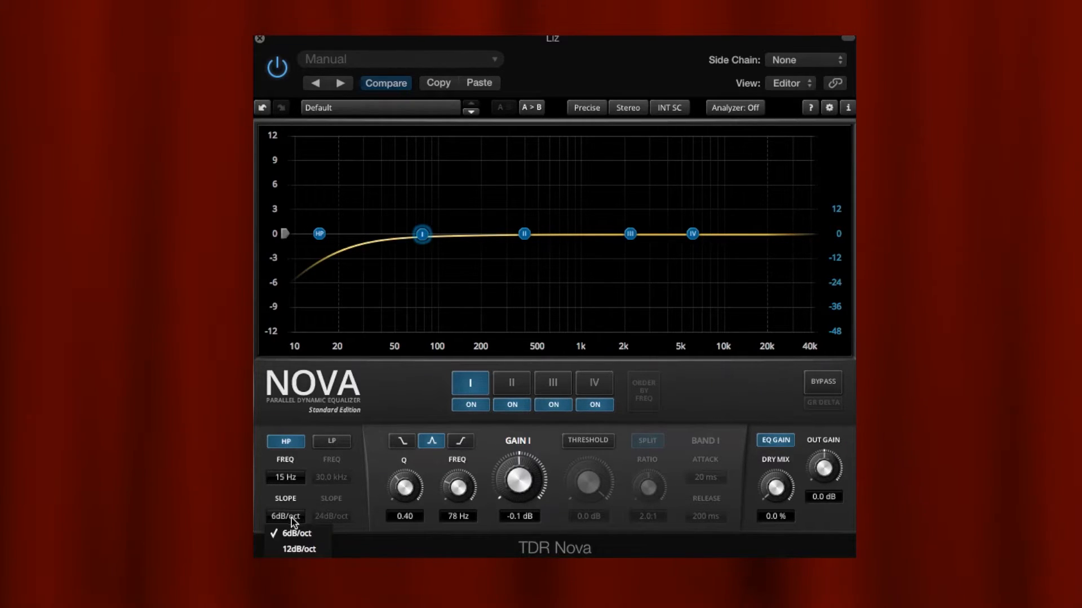
left_click(296, 555)
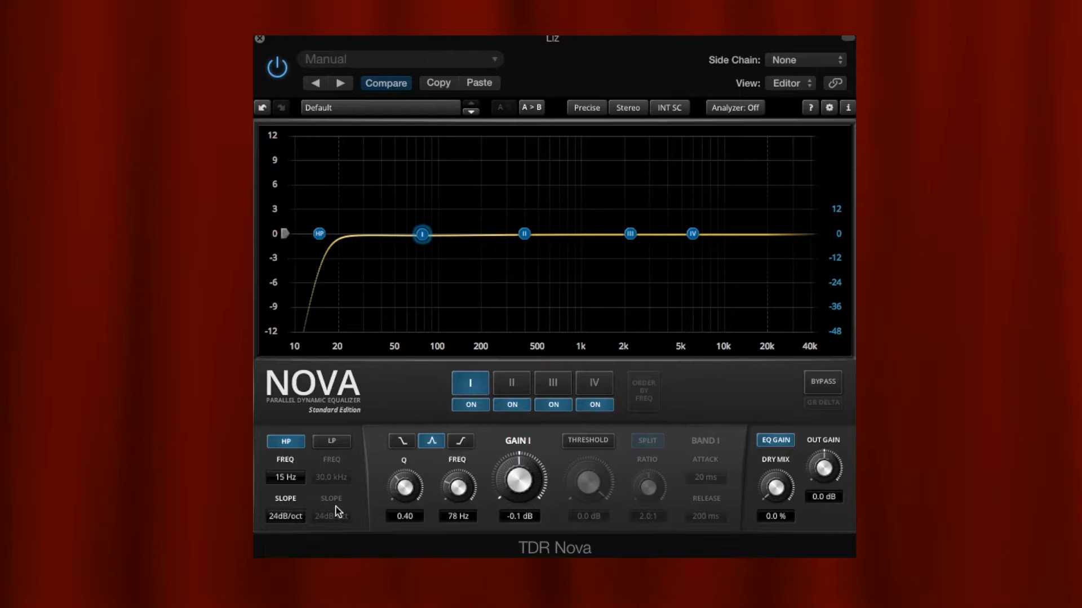
left_click(295, 447)
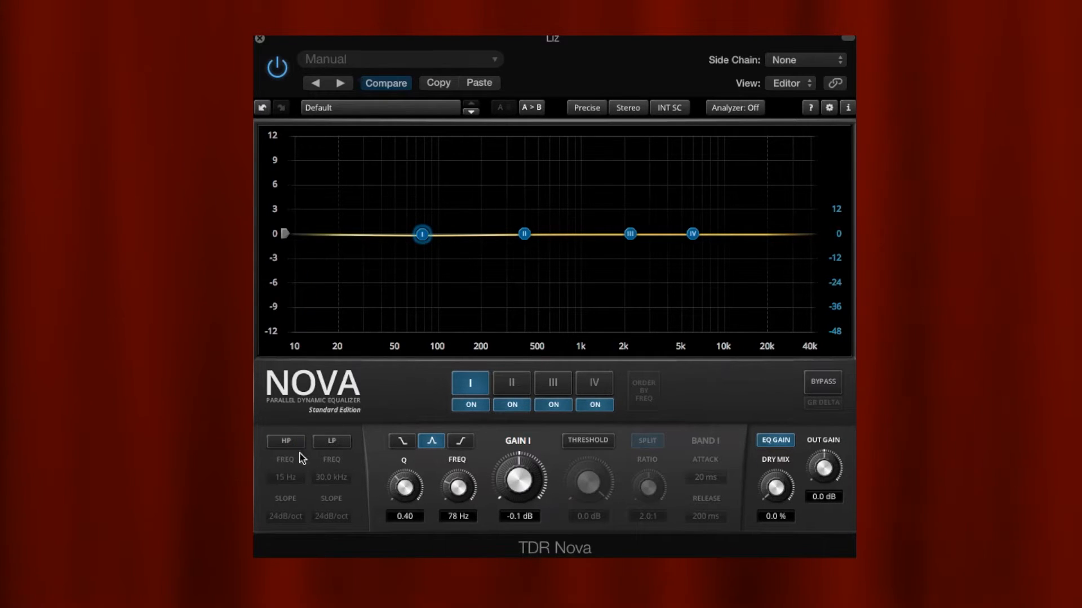
left_click(332, 444)
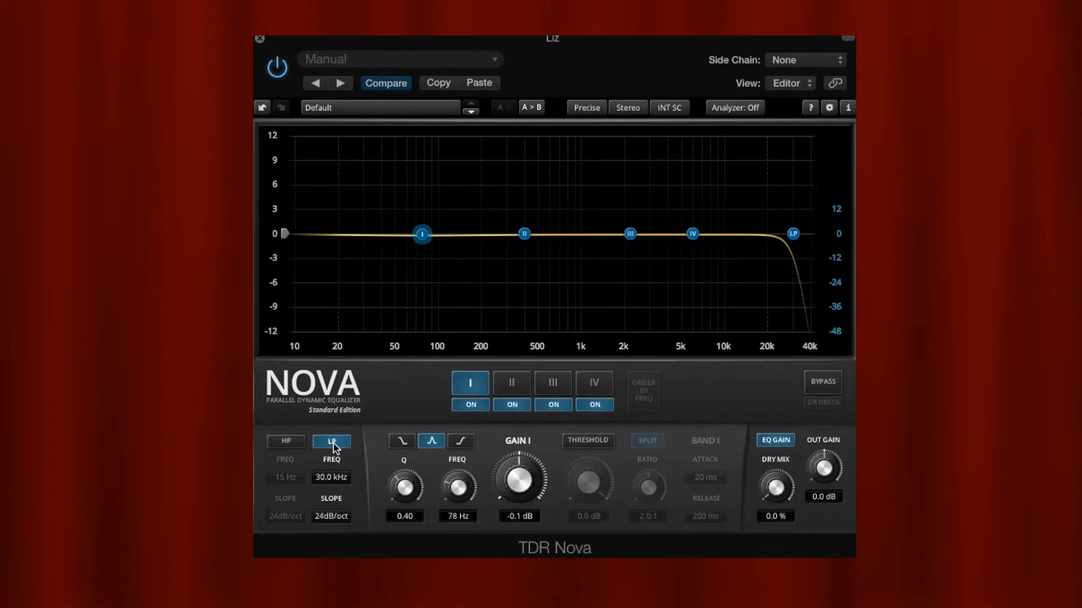
left_click(333, 442)
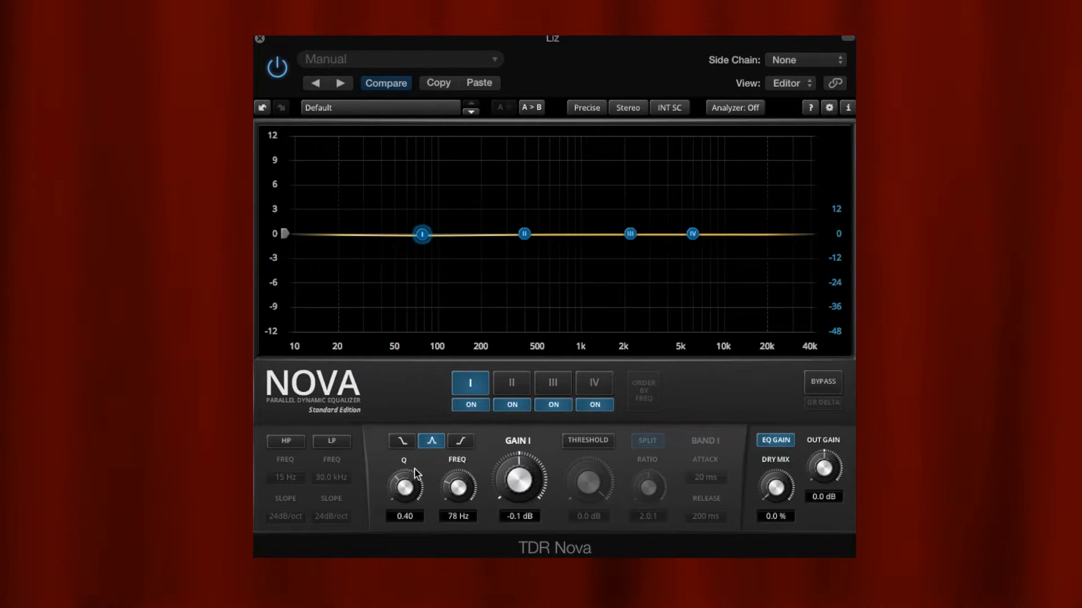
Enable the threshold on band I, comparing it with bands II to IV and with the threshold off
left_click(588, 441)
left_click(509, 385)
left_click(552, 385)
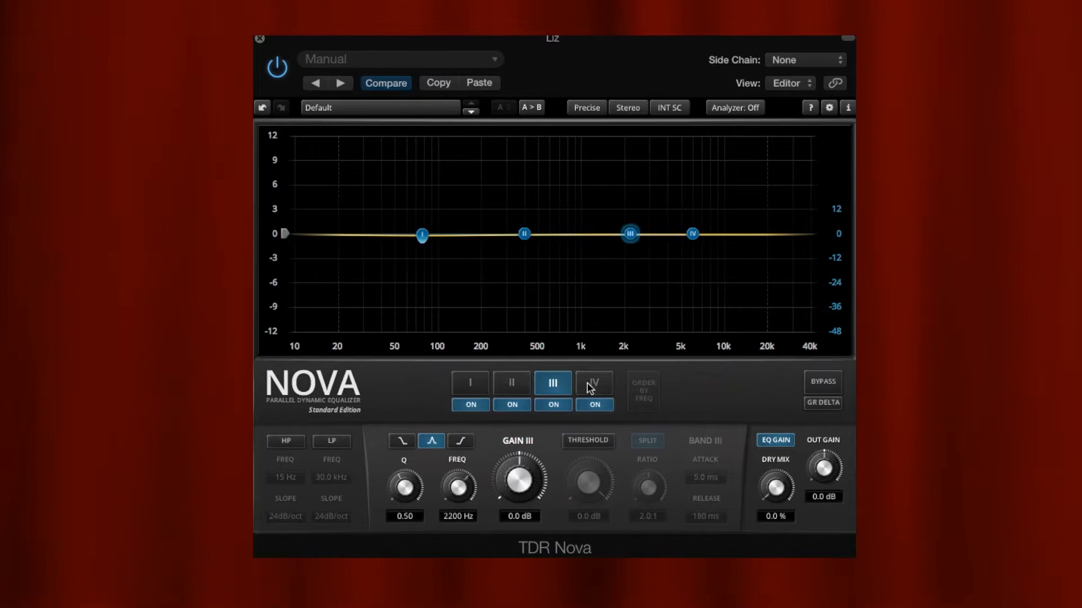
left_click(593, 385)
left_click(472, 385)
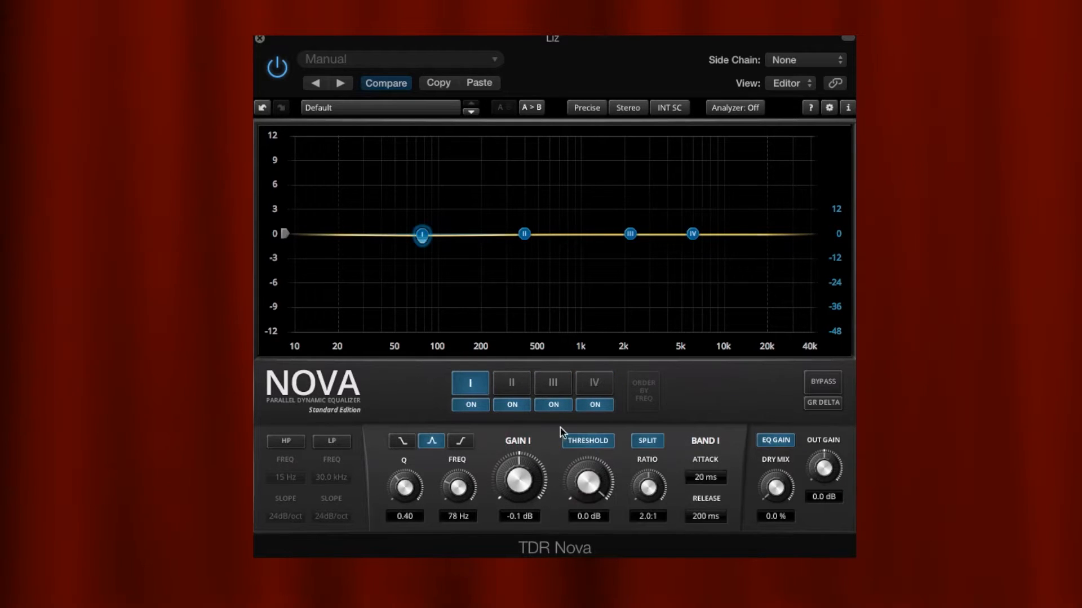
left_click(591, 441)
left_click(601, 441)
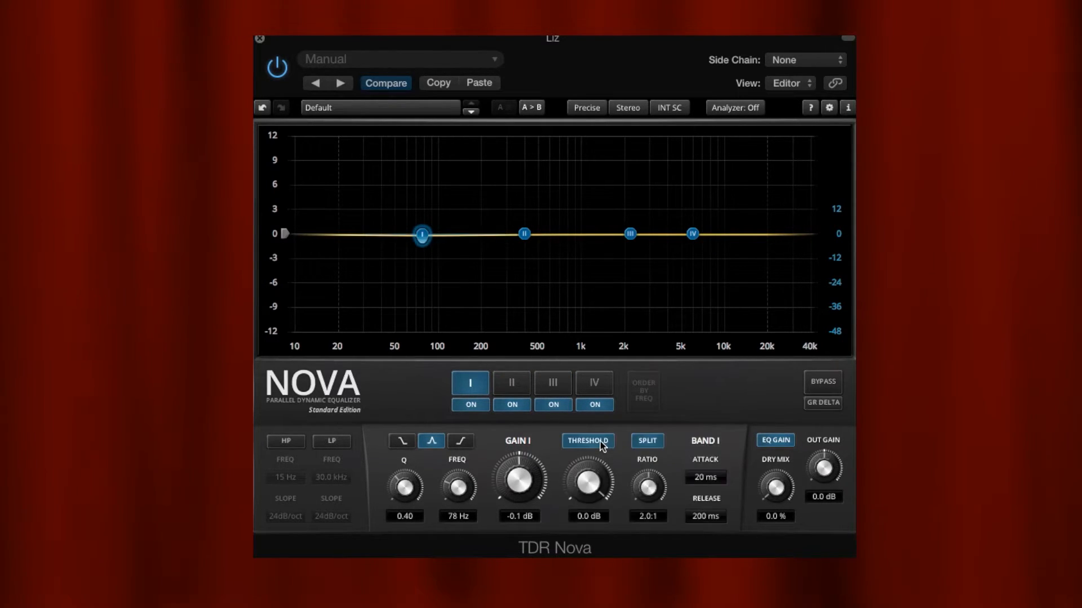
Try adjusting band I's threshold and ratio, leaving them at 0.0 dB and 2.0:1
mouse_move(589, 476)
left_mouse_down()
mouse_move(589, 492)
mouse_move(587, 475)
left_mouse_up()
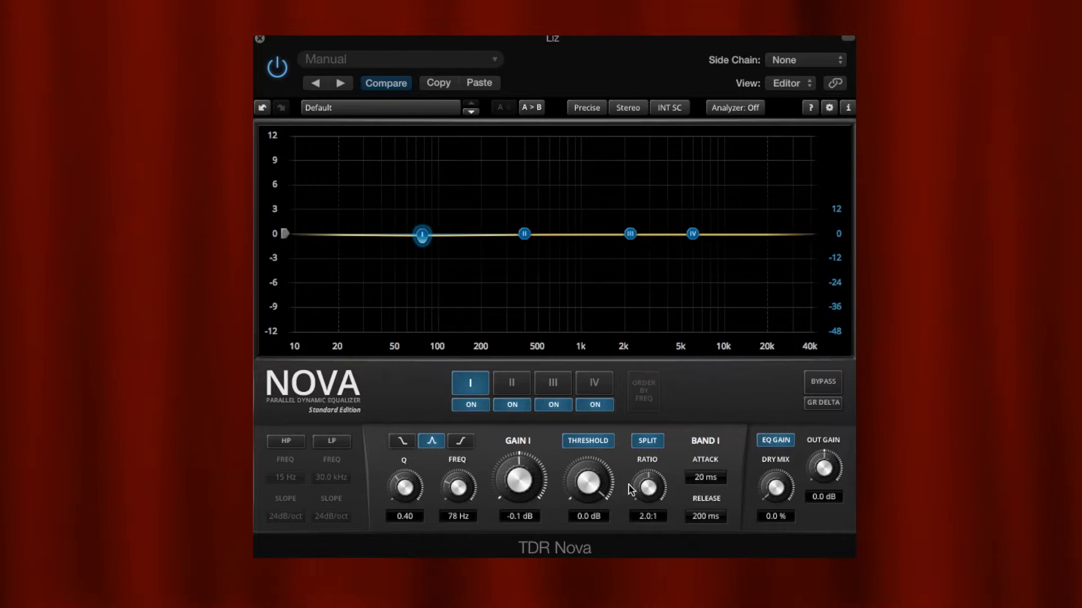
left_click_drag(662, 489, 662, 498)
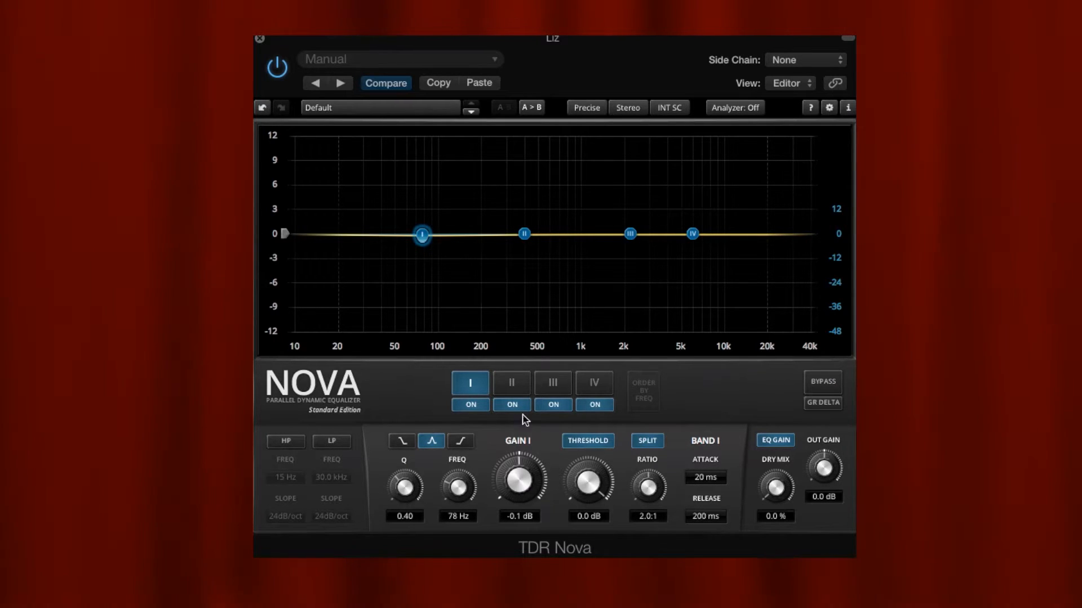
Enable the threshold on bands II and III, and return to band I
left_click(505, 385)
left_click(596, 446)
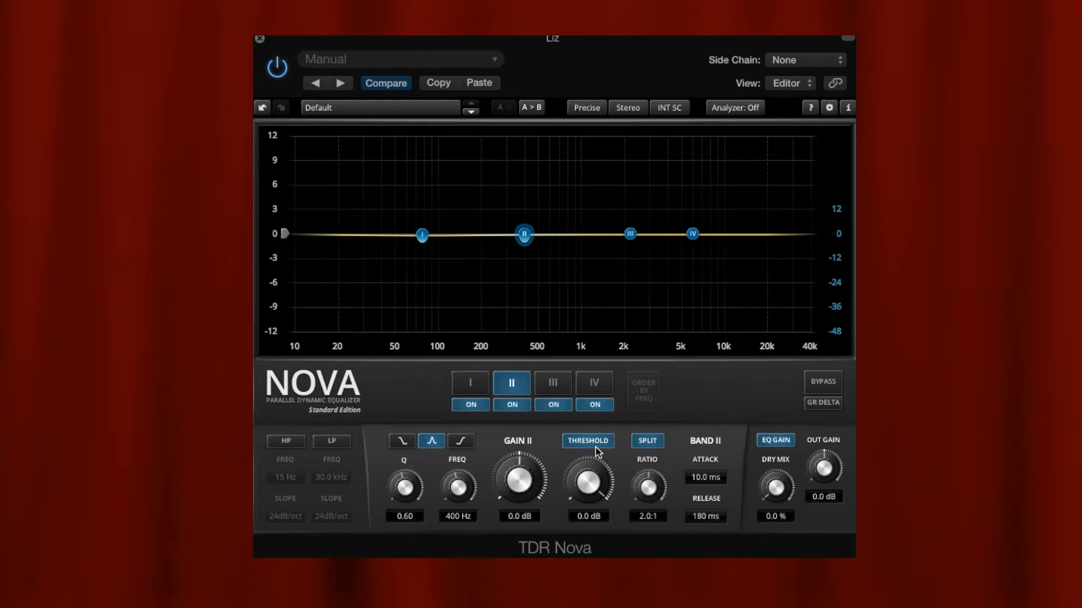
left_click(553, 381)
left_click(598, 442)
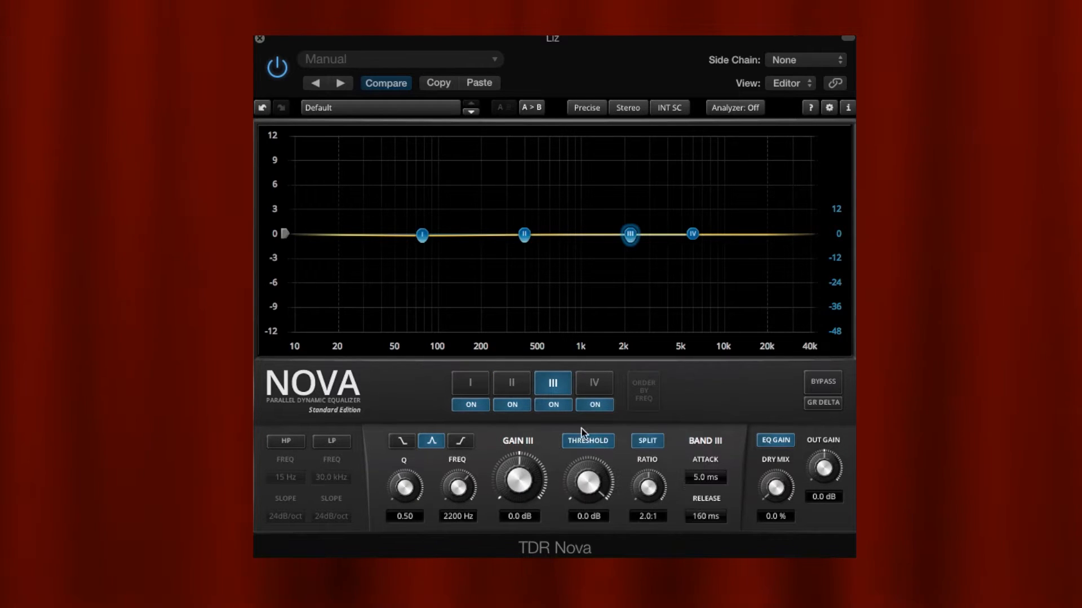
left_click(478, 384)
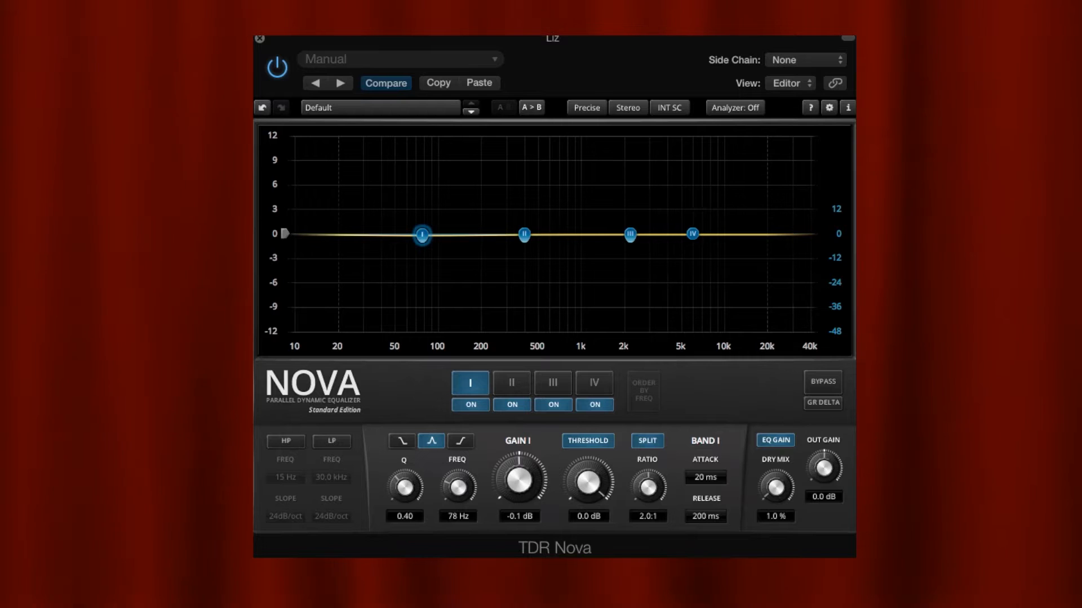
Set the dry mix to about 0.3 %, and toggle EQ Gain off and back on
left_click_drag(776, 484, 783, 452)
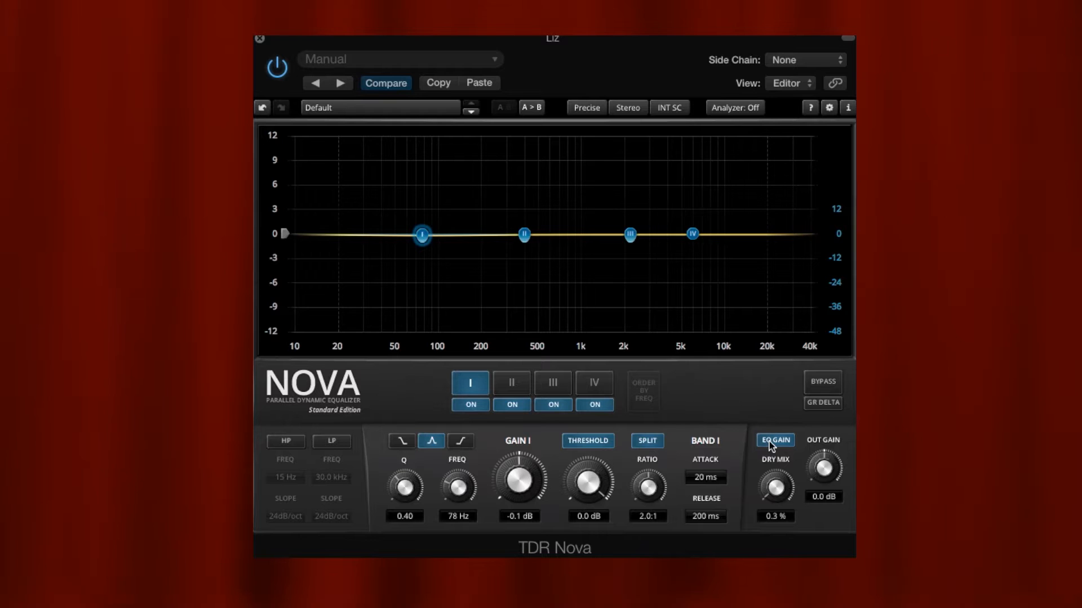
left_click(771, 444)
left_click(771, 445)
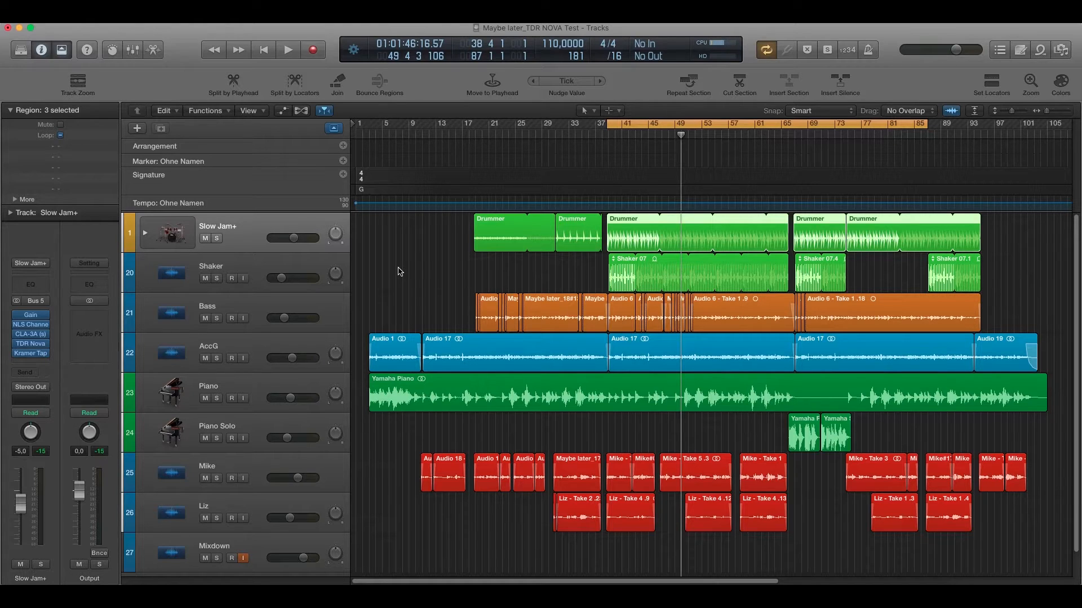
Play back the song in the Logic project and stop it
key("space")
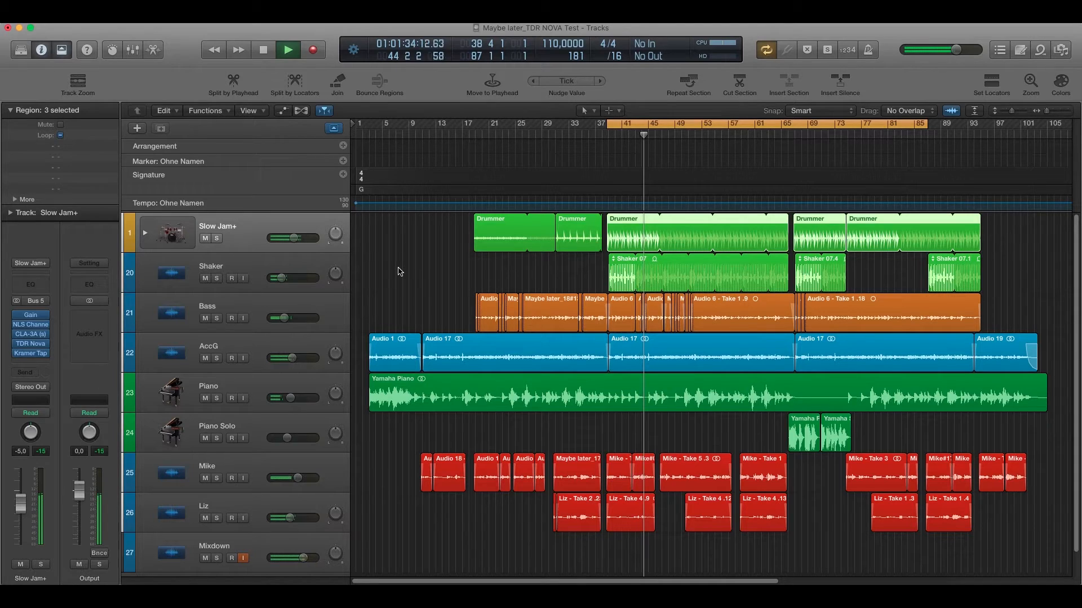
key("space")
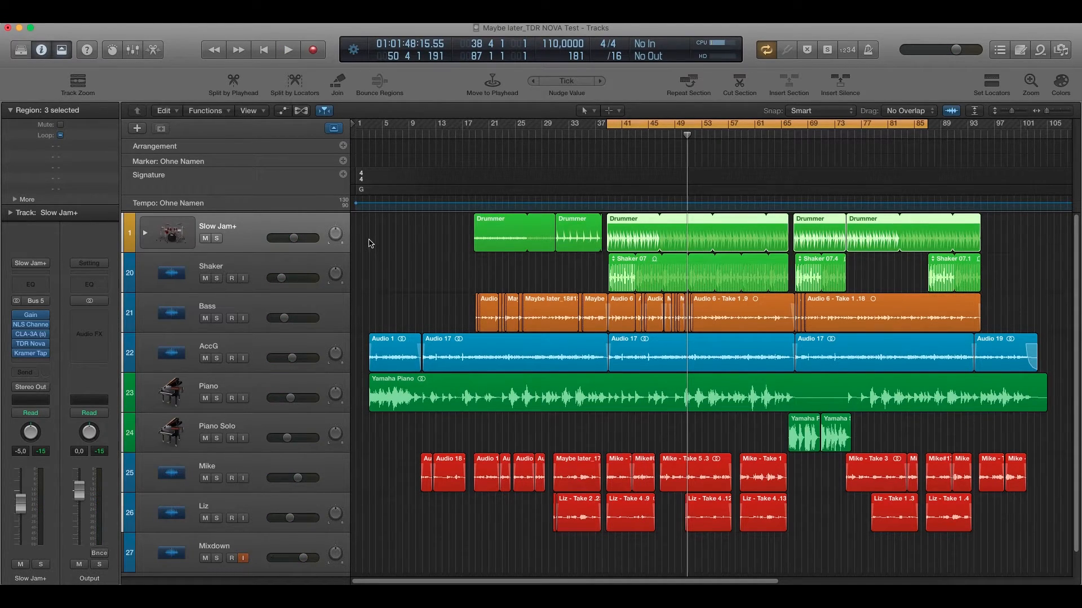
Restart playback and open the TDR Nova plug-in on the Slow Jam+ track, repositioning its window over the arrangement
key("space")
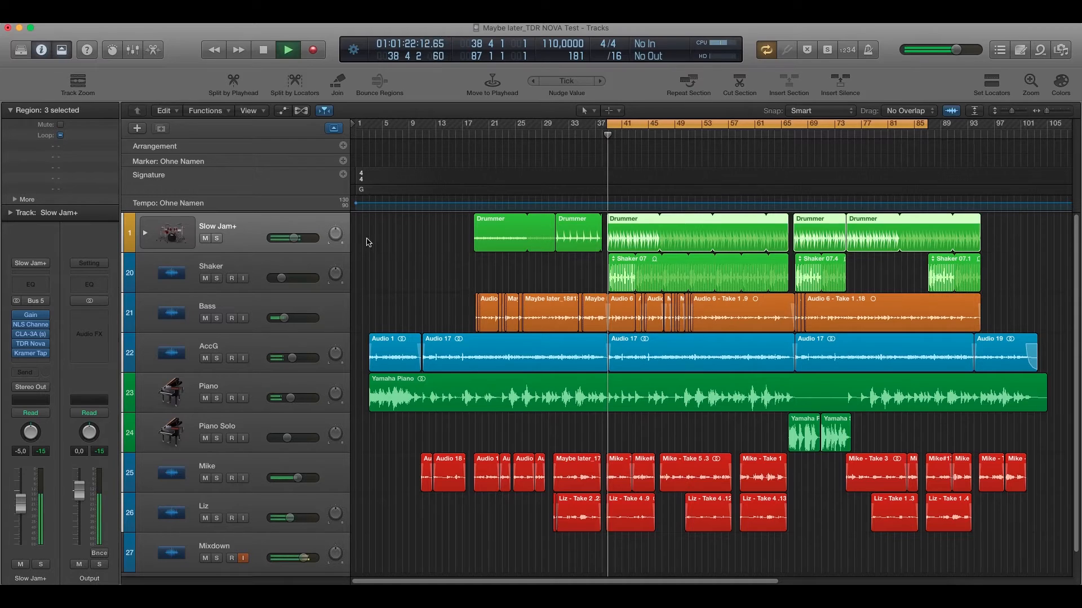
left_click(32, 346)
left_click_drag(499, 162, 493, 155)
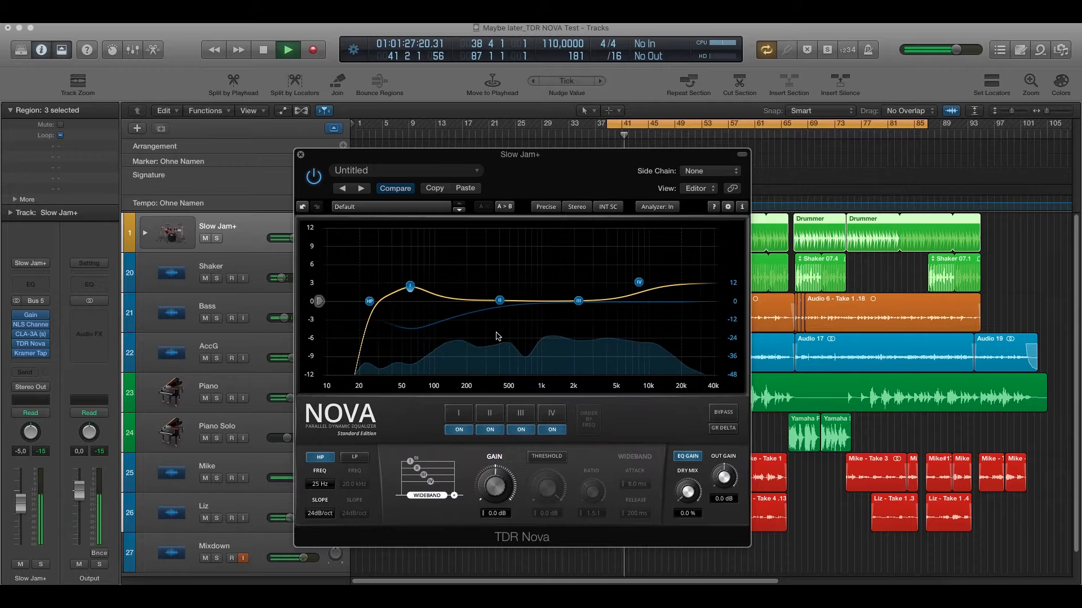
Try the analyzer's Out and Off modes, and set it back to In
left_click(671, 207)
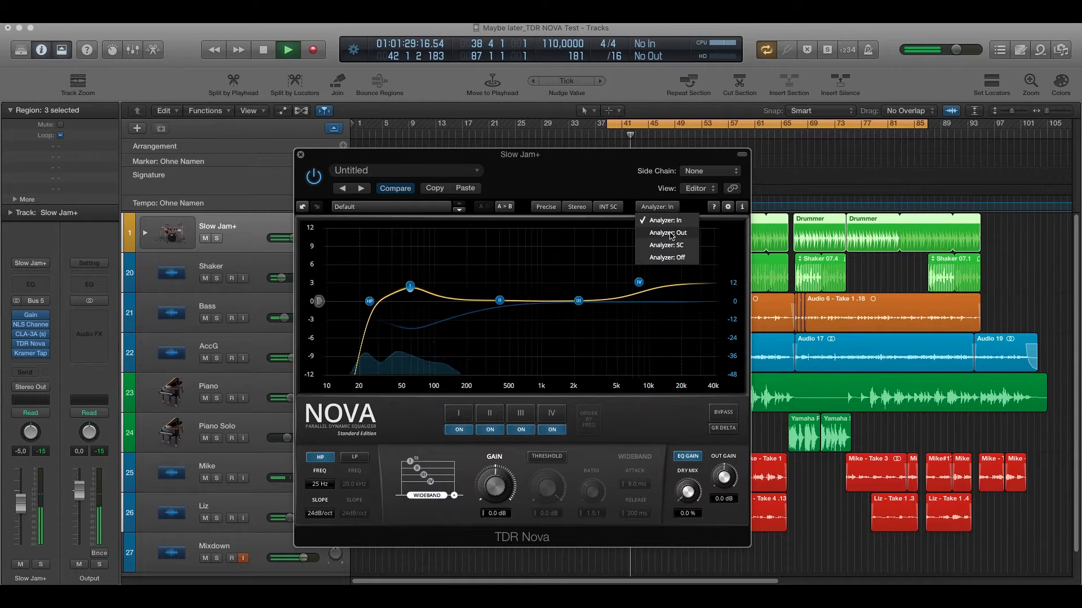
left_click(668, 232)
left_click(657, 207)
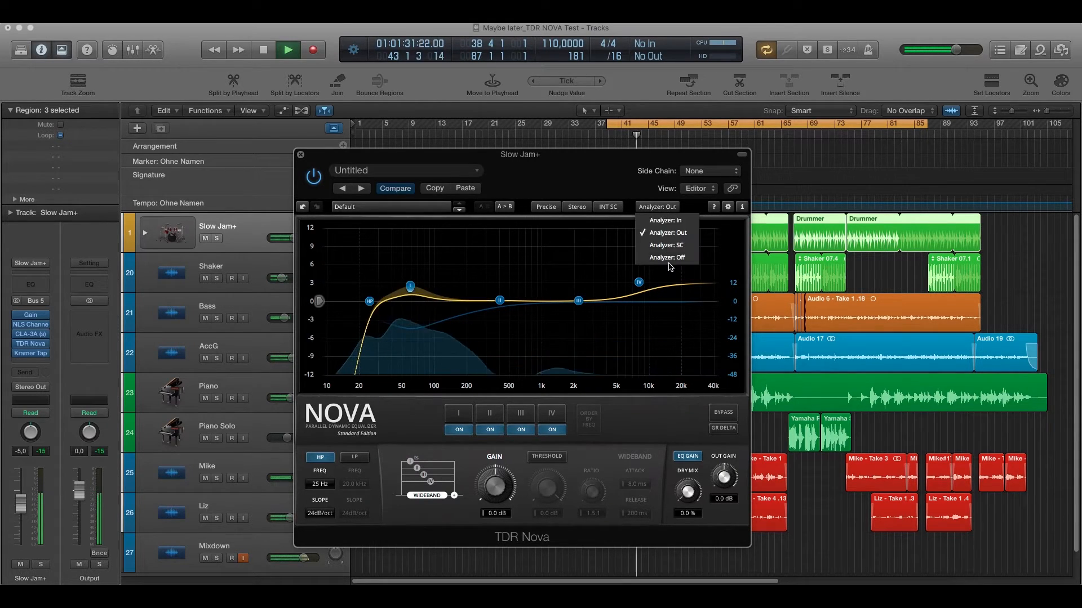
left_click(668, 258)
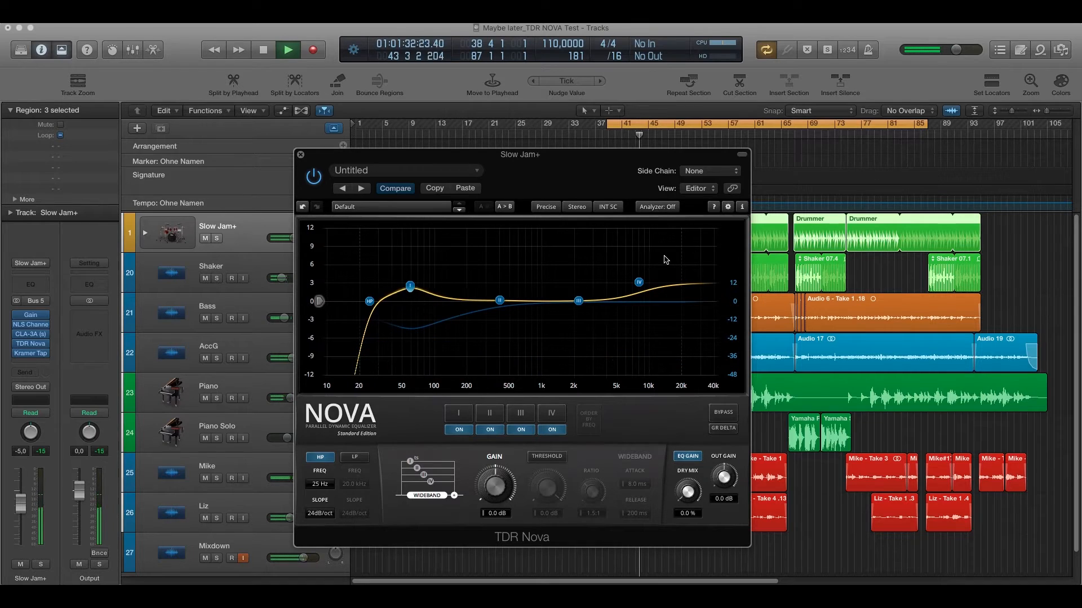
left_click(667, 208)
left_click(668, 220)
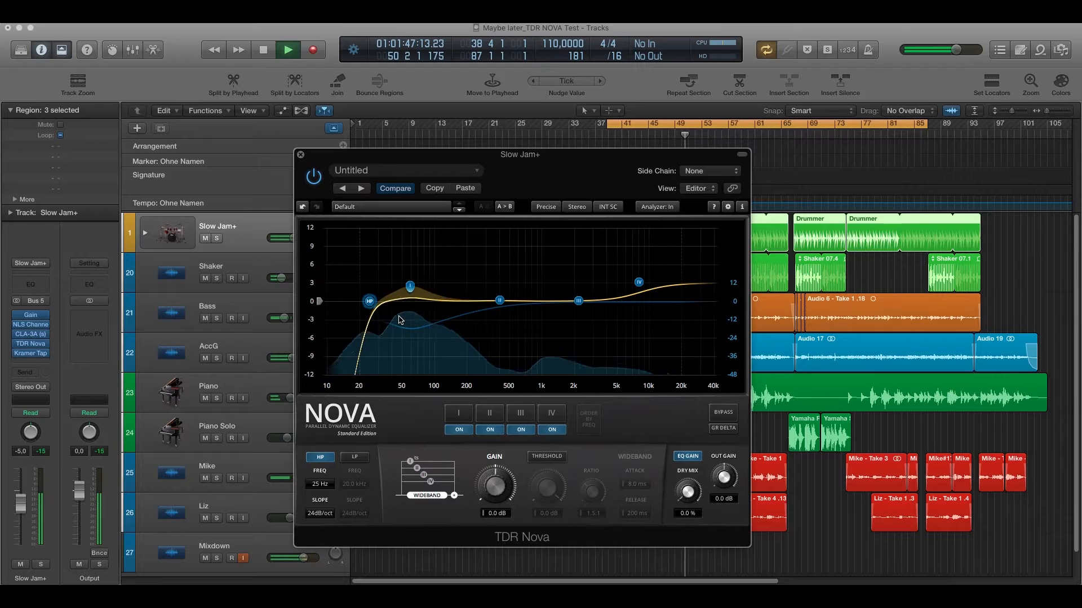
Examine the drum EQ's settings for bands I, II and III, stopping playback meanwhile
left_click(411, 289)
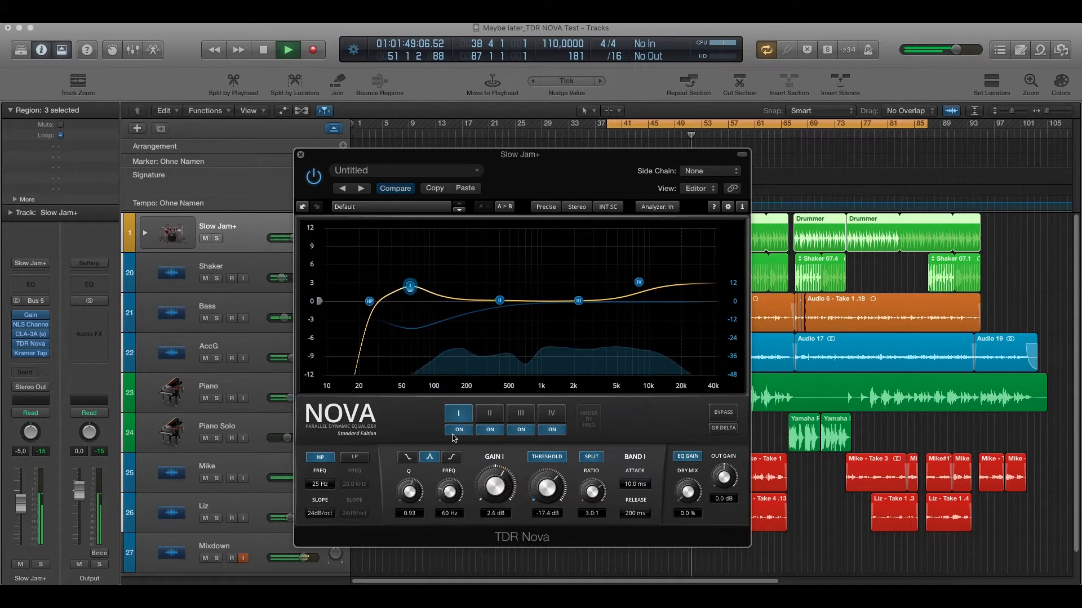
key("space")
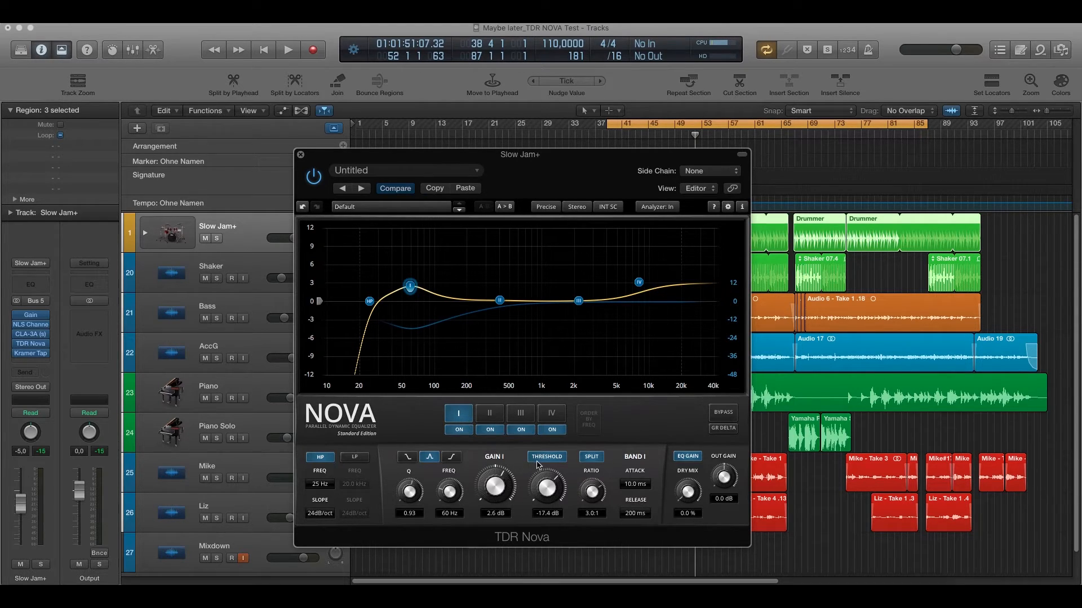
left_click(498, 303)
left_click(577, 302)
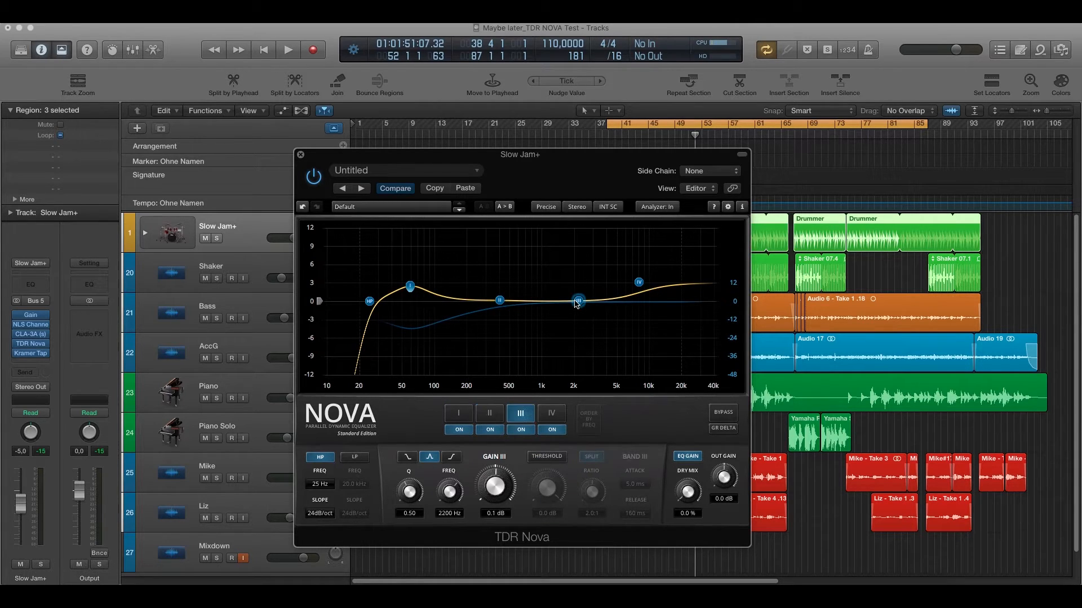
Examine band IV of the drum EQ, and compare the EQ bypassed and active during playback before stopping the song
left_click(639, 283)
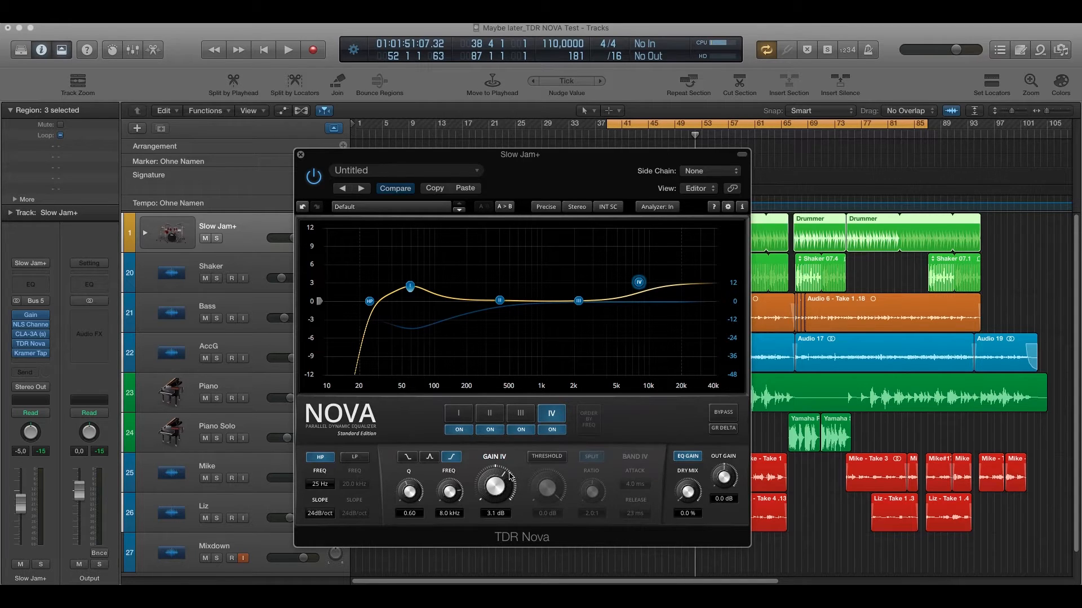
key("space")
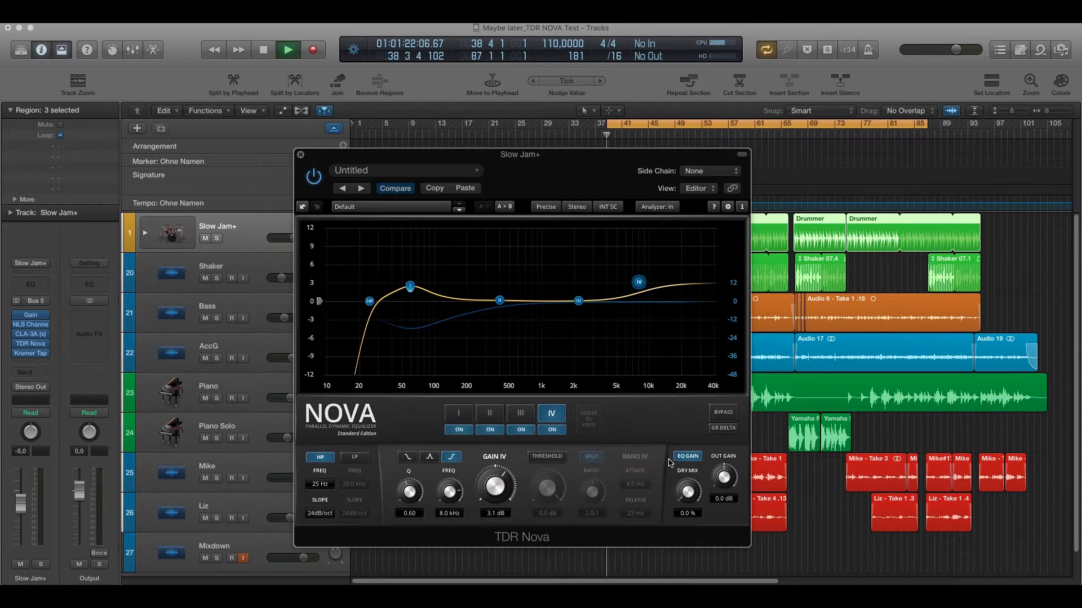
left_click(723, 413)
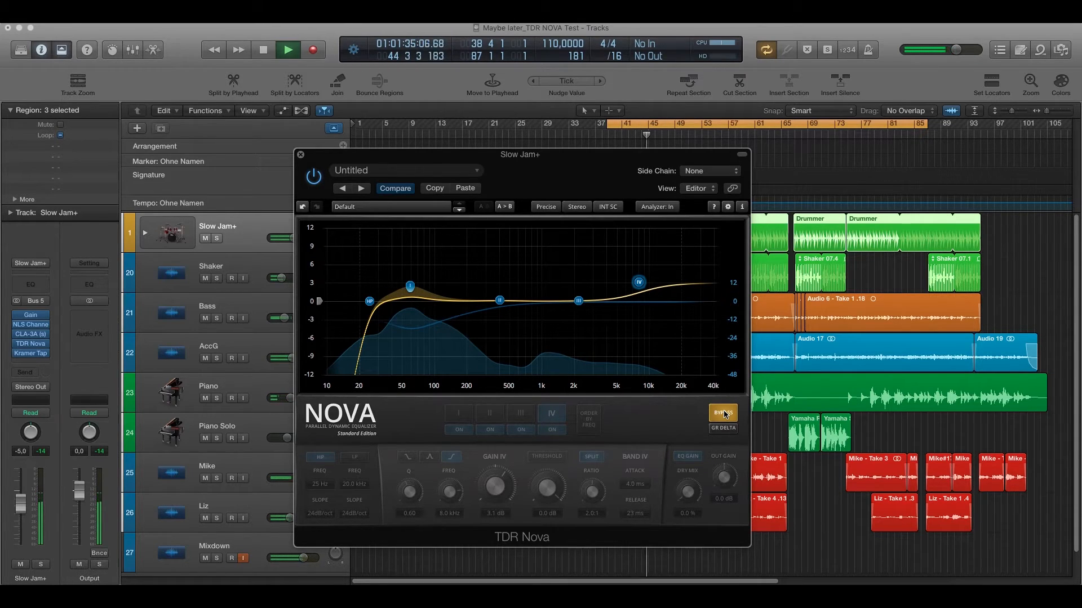
left_click(723, 413)
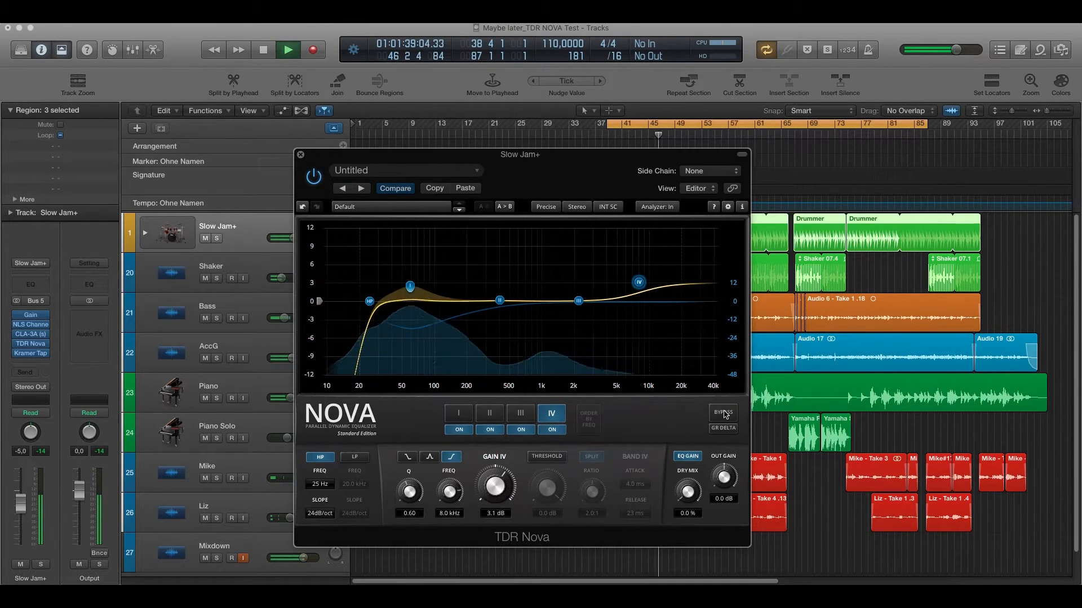
left_click(724, 413)
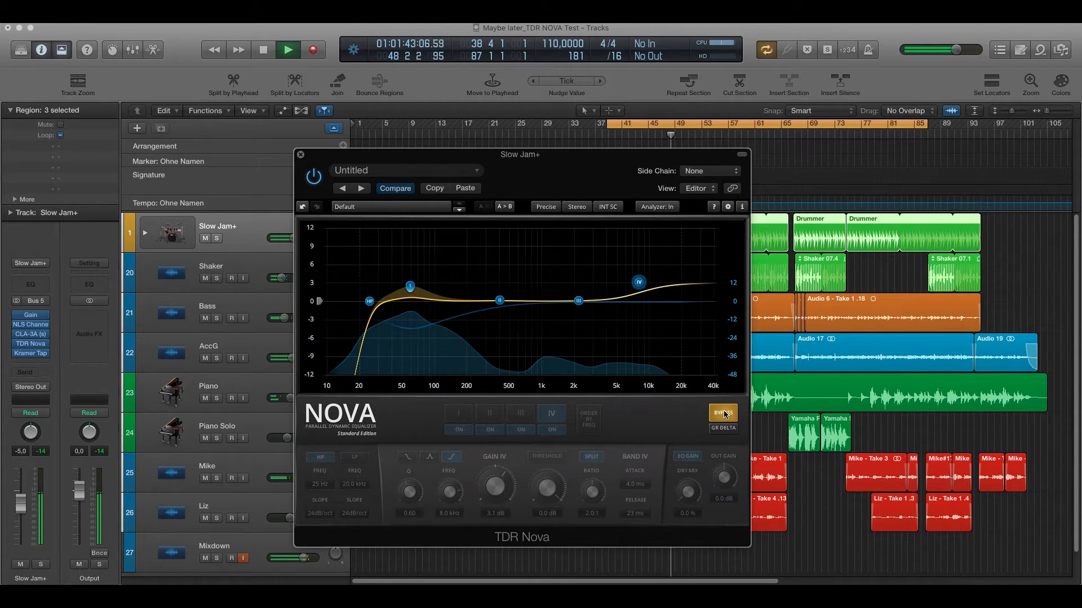
left_click(724, 413)
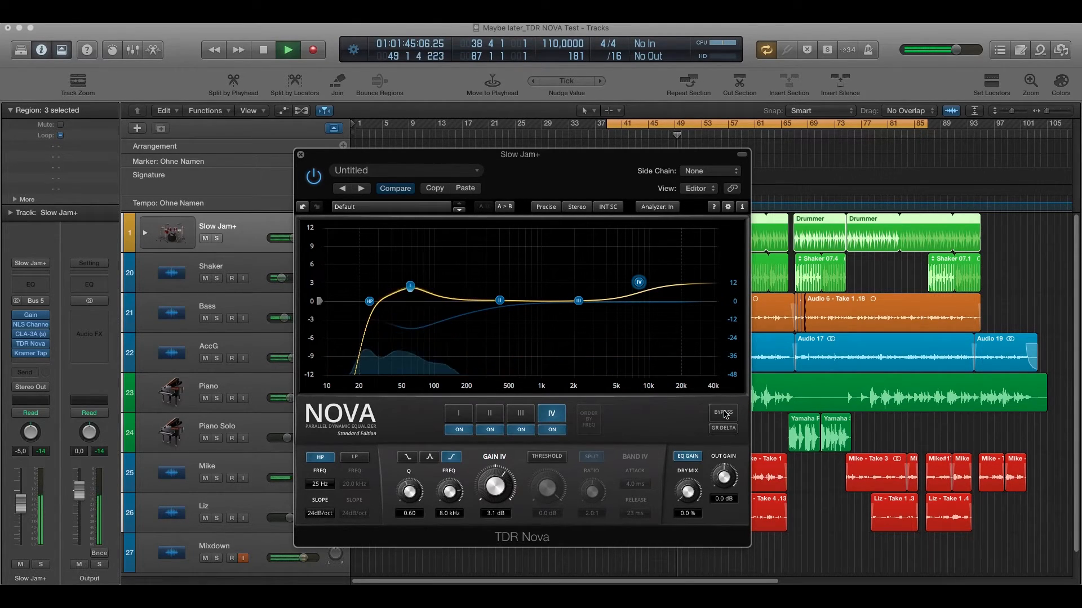
key("space")
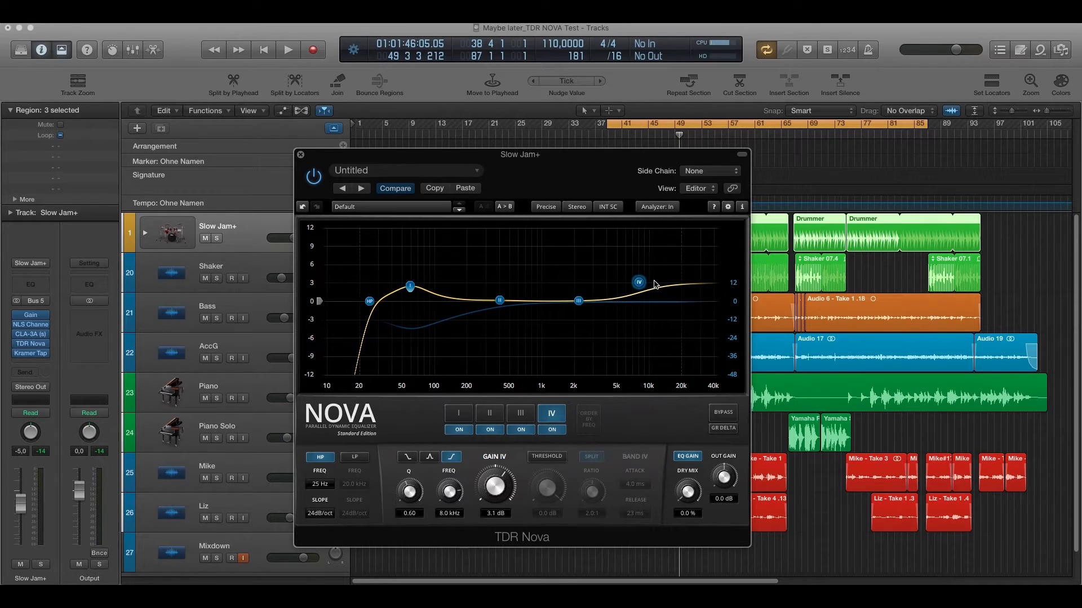
Close the drum EQ and open the Bass track's TDR Nova plug-in, repositioning its window over the arrangement
left_click_drag(490, 160, 458, 165)
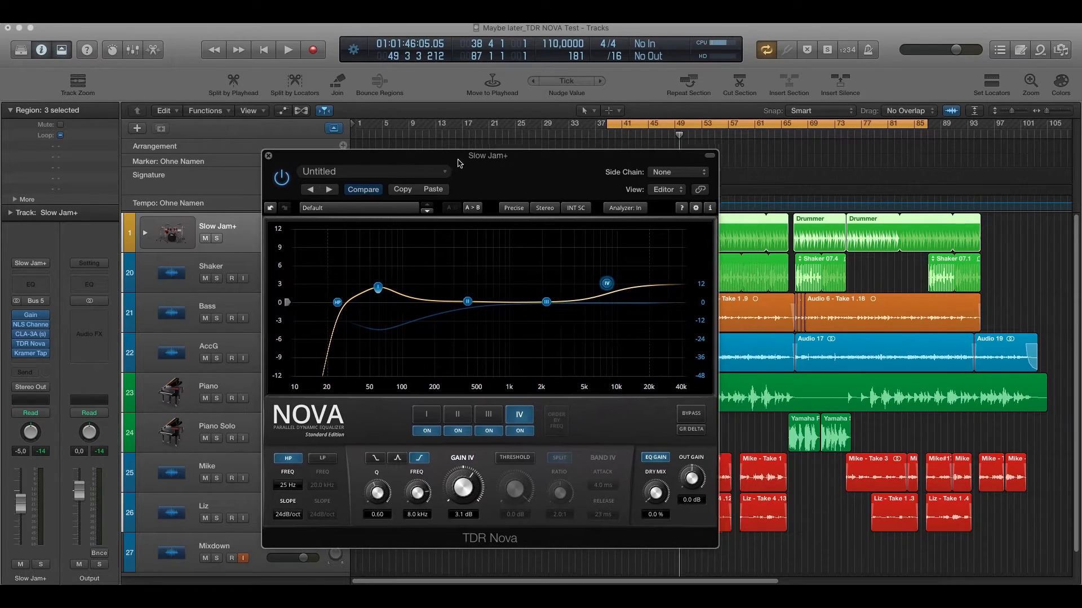
left_click(269, 161)
left_click(248, 309)
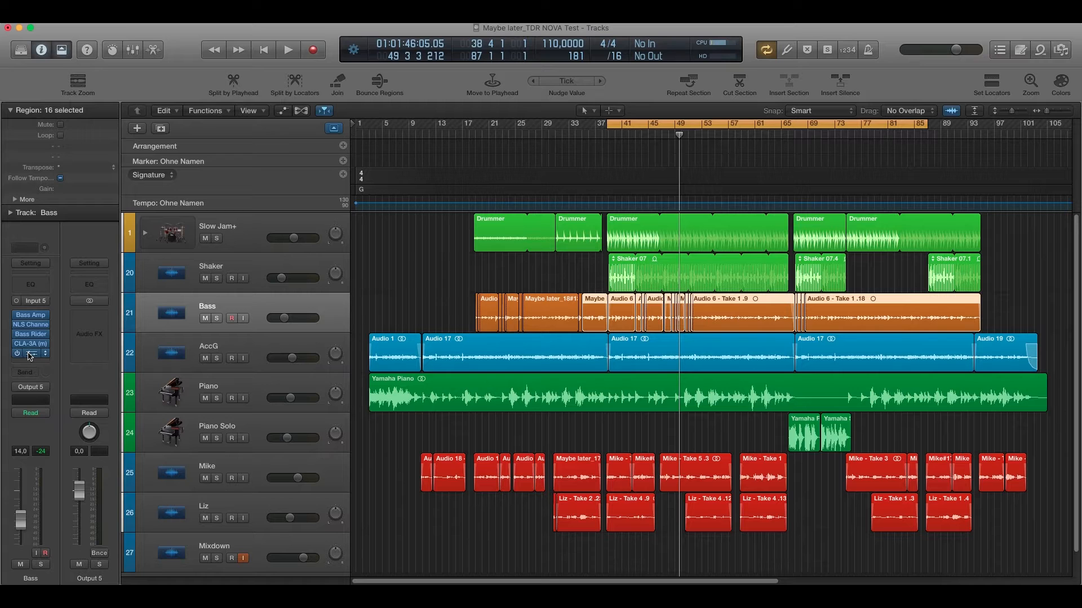
left_click_drag(392, 121, 522, 166)
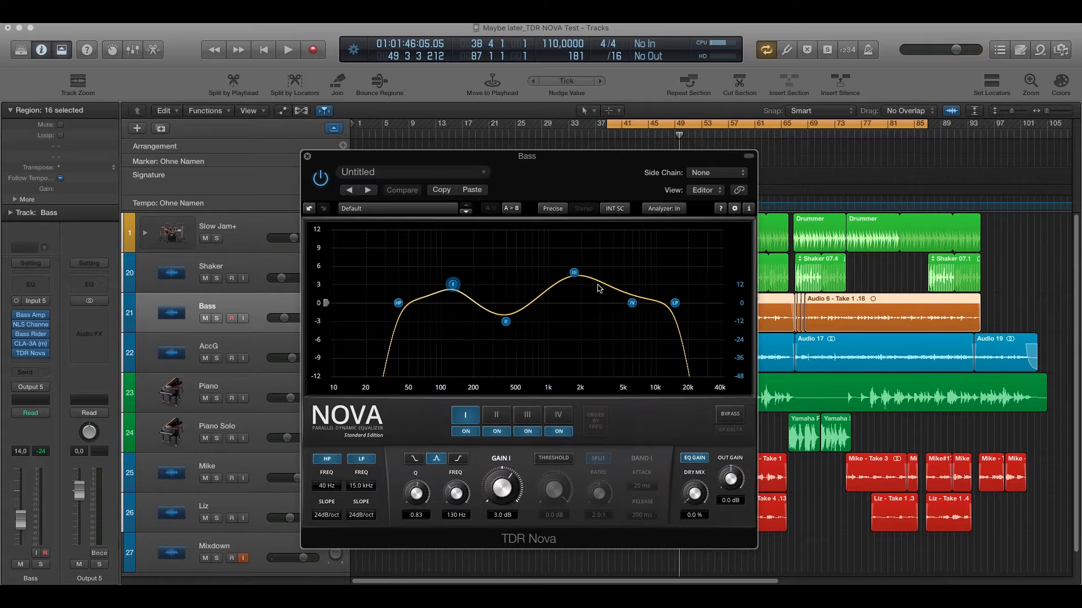
Examine bands II and III of the bass EQ during playback, and briefly check the Bass track's CLA-3A insert after stopping
key("space")
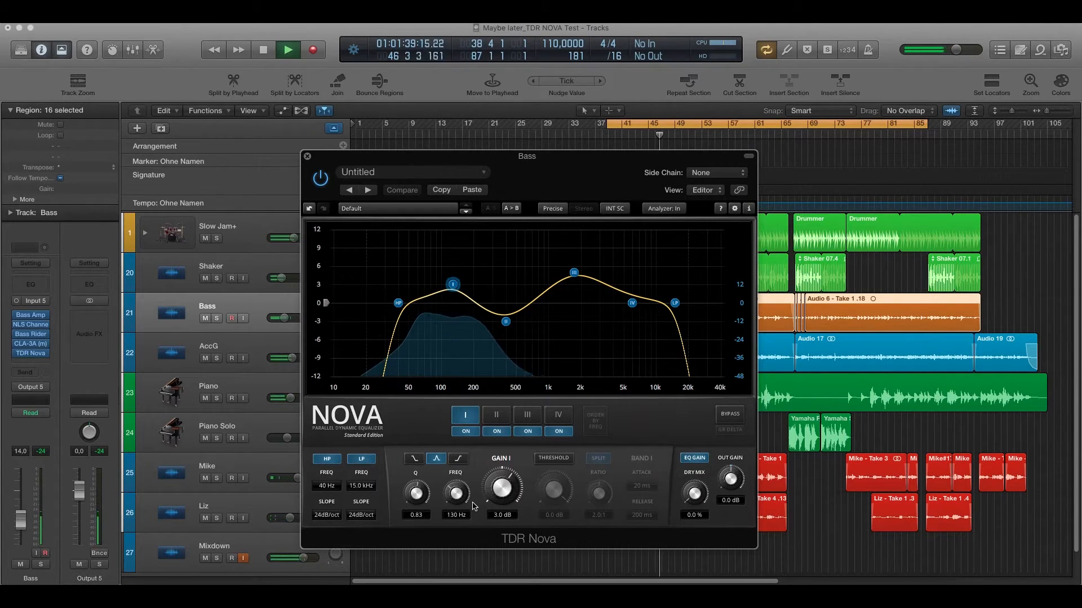
left_click(506, 322)
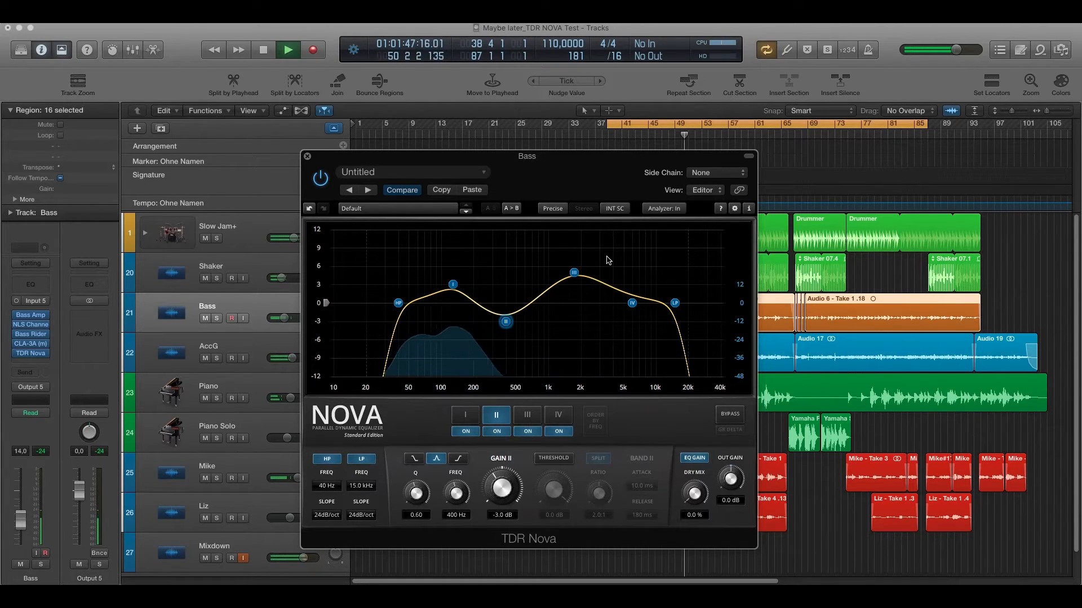
left_click(575, 274)
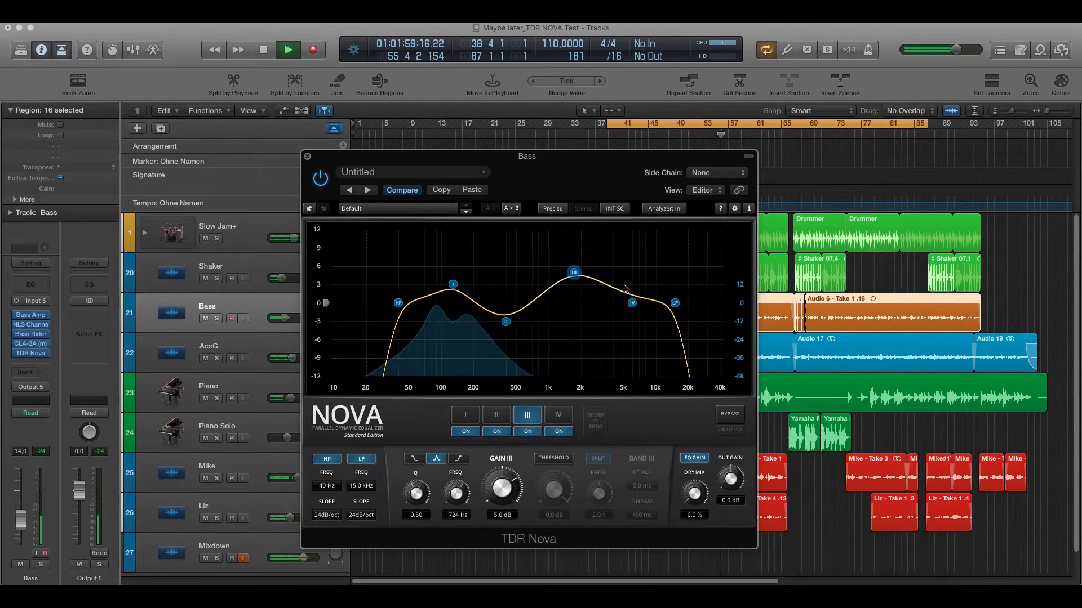
key("space")
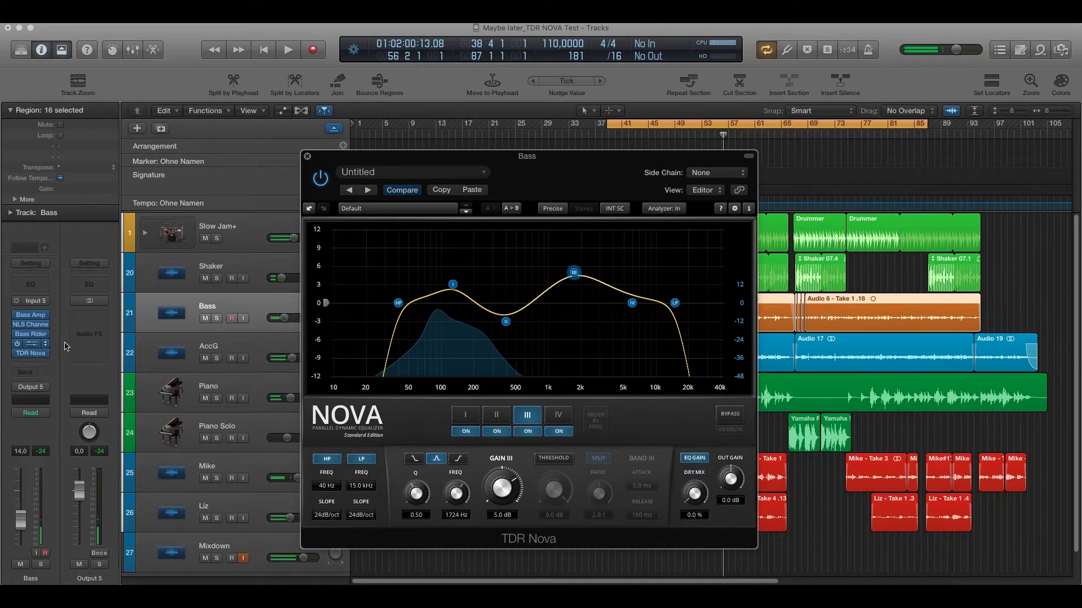
left_click(31, 343)
left_click(34, 56)
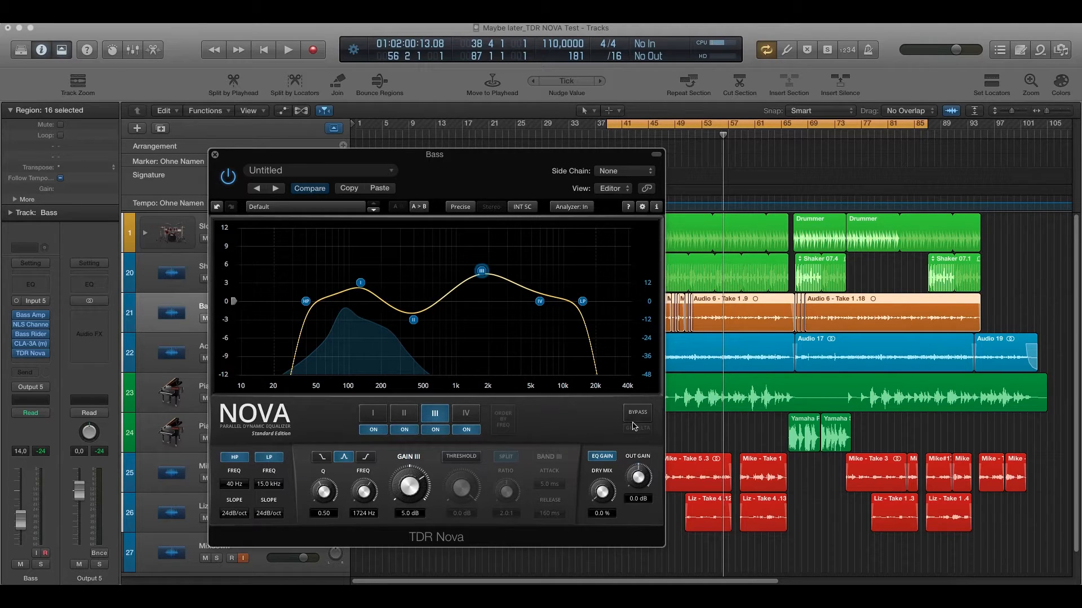
Compare the bass with TDR Nova bypassed and active during playback, leaving the EQ active and stopping the song
left_click(639, 415)
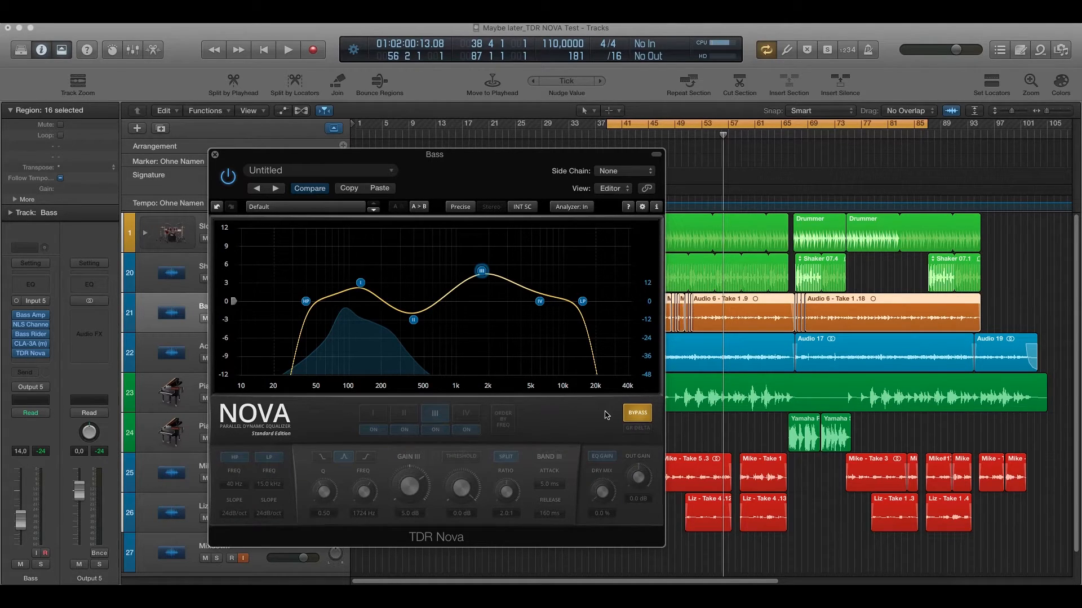
key("space")
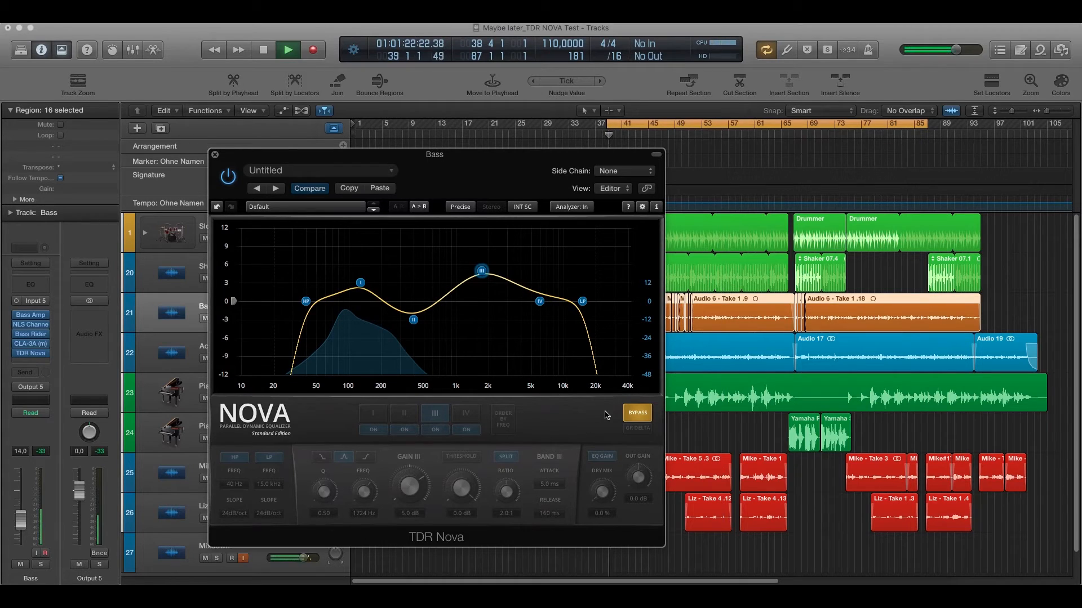
left_click(637, 415)
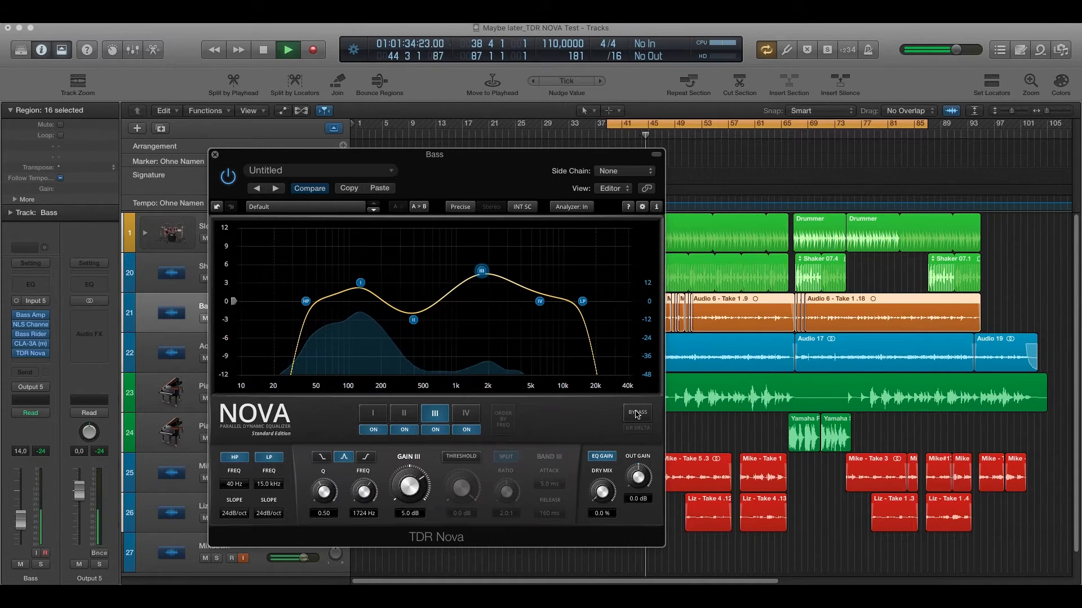
left_click(637, 415)
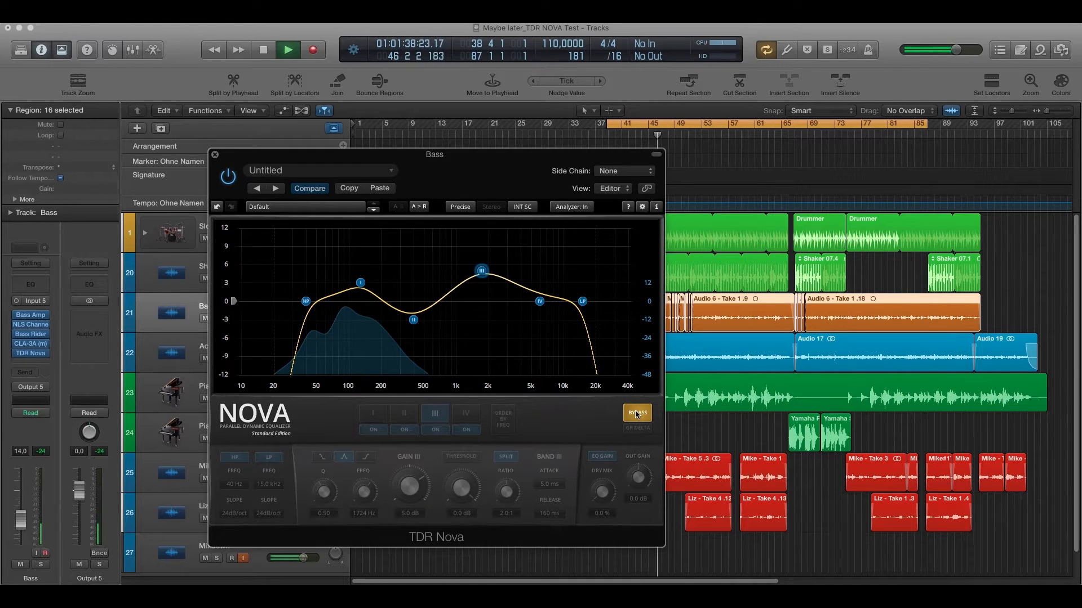
left_click(637, 415)
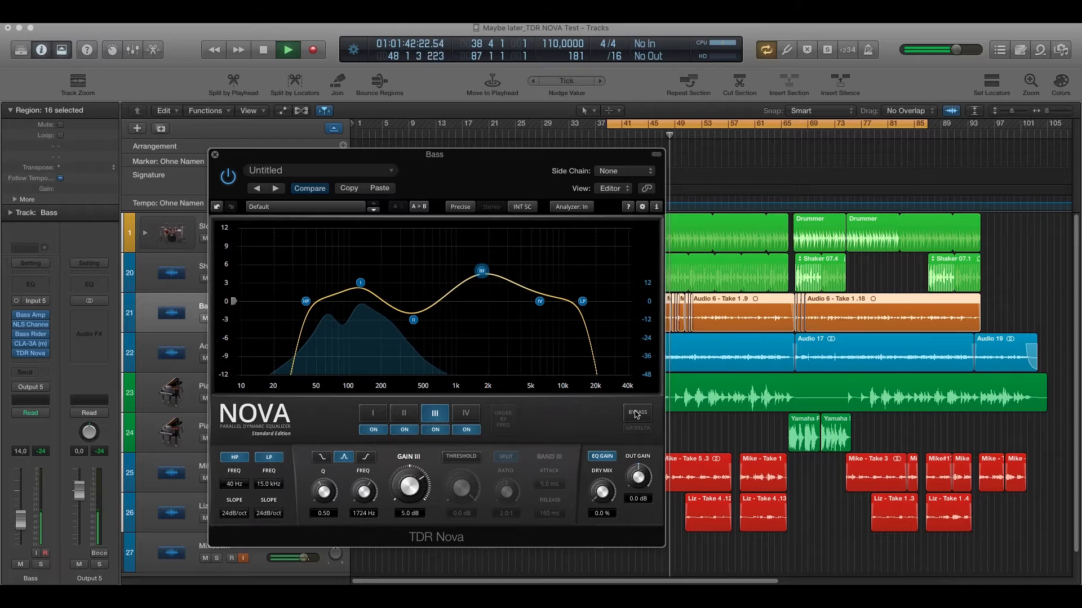
key("space")
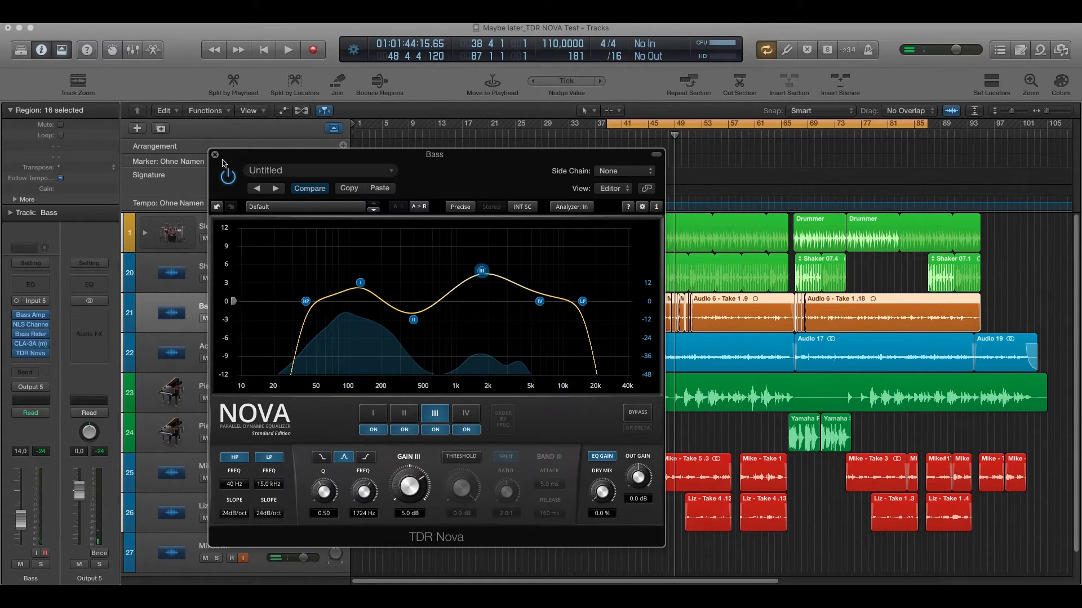
Select all points of the bass EQ and shift them down together, bringing band I to 111 Hz and 3.2 dB while checking in playback
left_click_drag(232, 160, 268, 157)
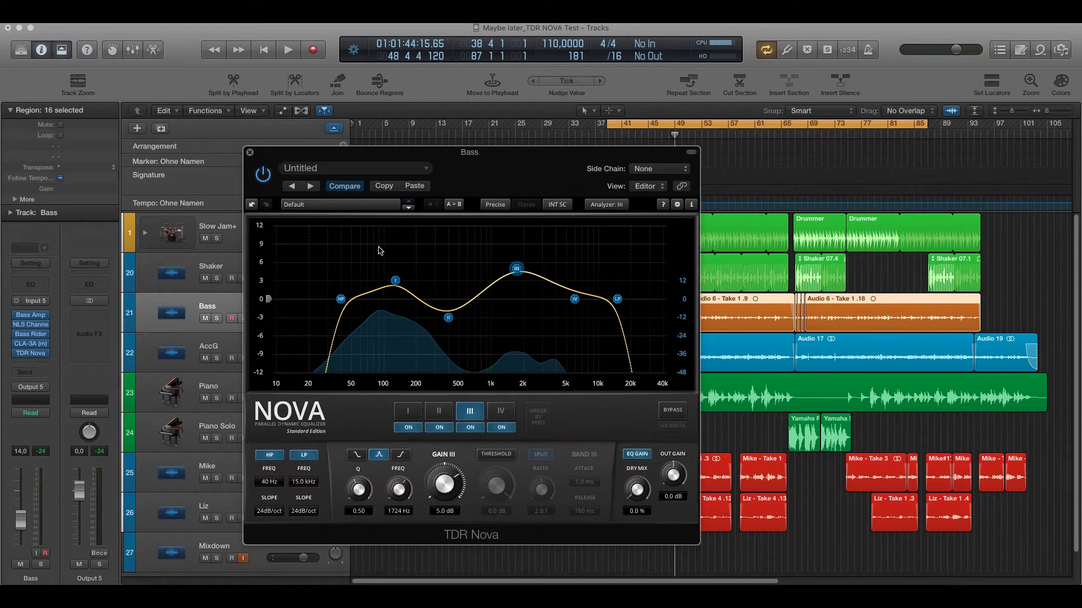
left_click_drag(313, 240, 638, 335)
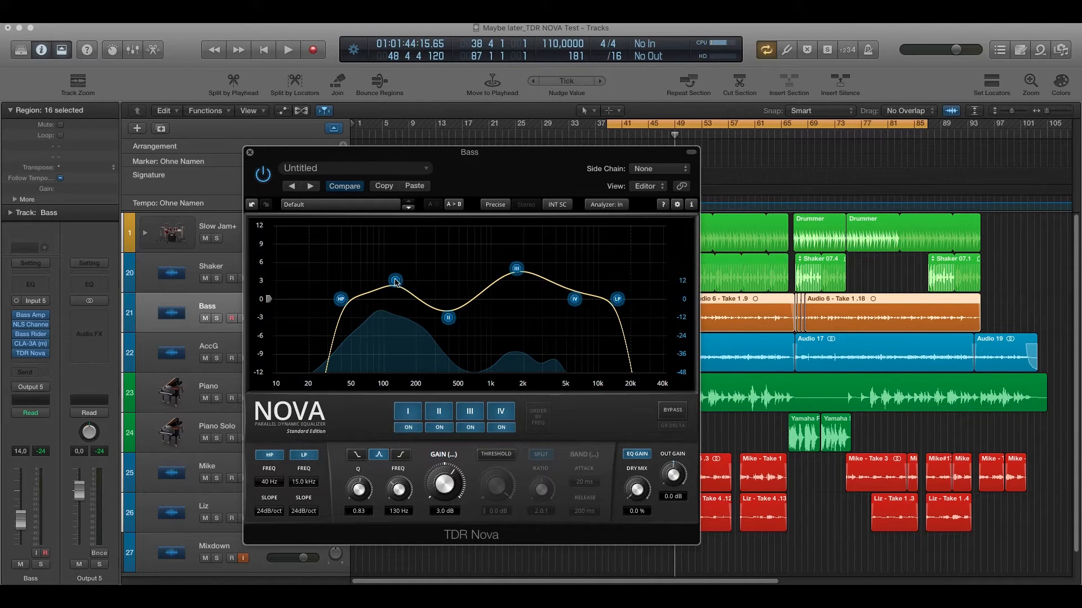
mouse_move(396, 281)
left_mouse_down()
mouse_move(408, 282)
mouse_move(388, 272)
mouse_move(401, 273)
mouse_move(393, 281)
left_mouse_up()
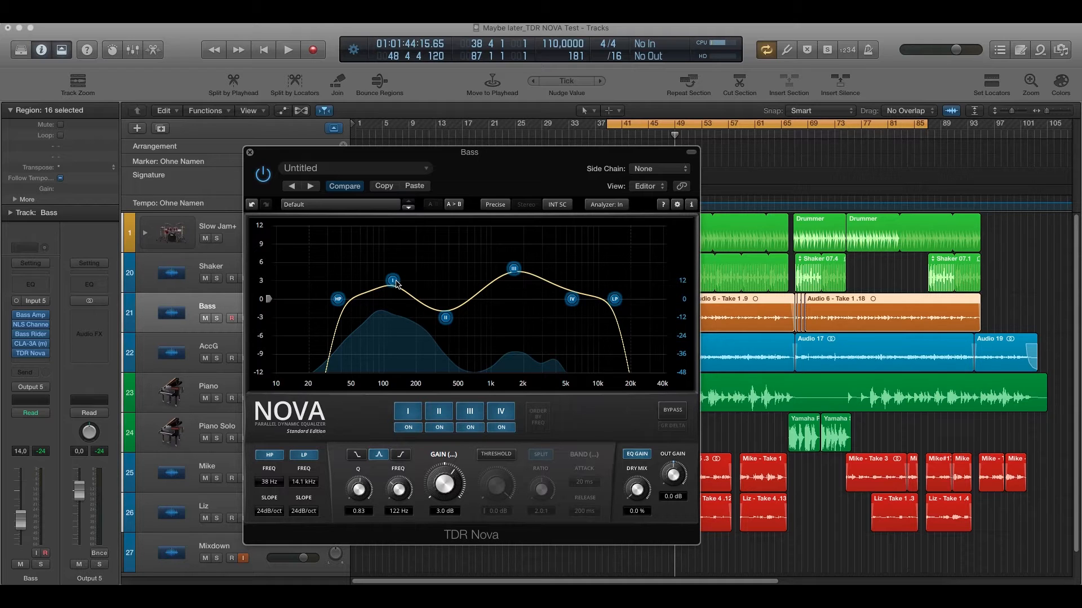
left_click_drag(393, 282, 382, 283)
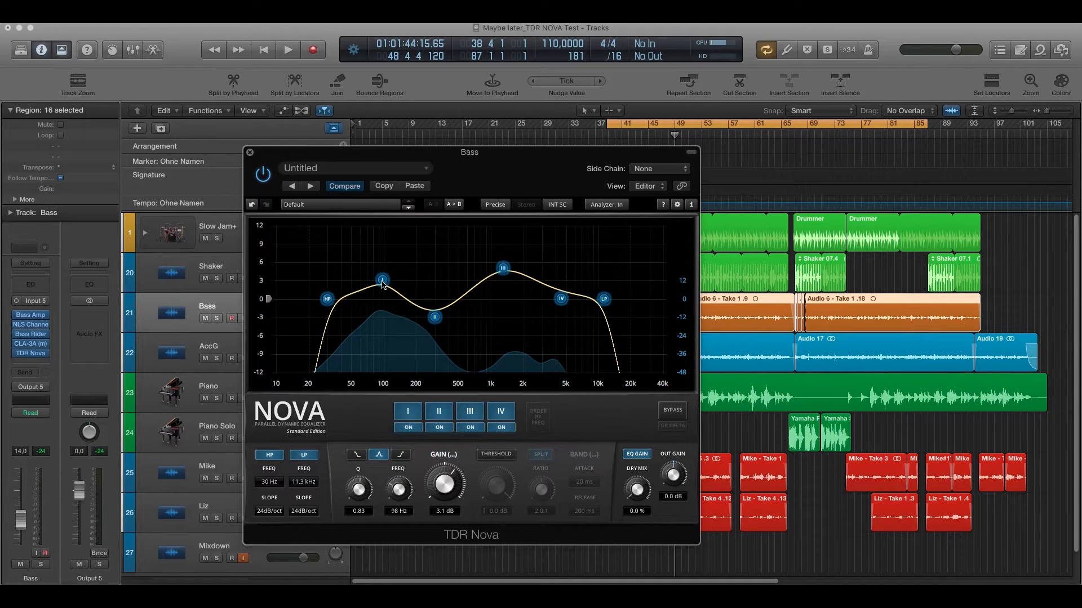
key("space")
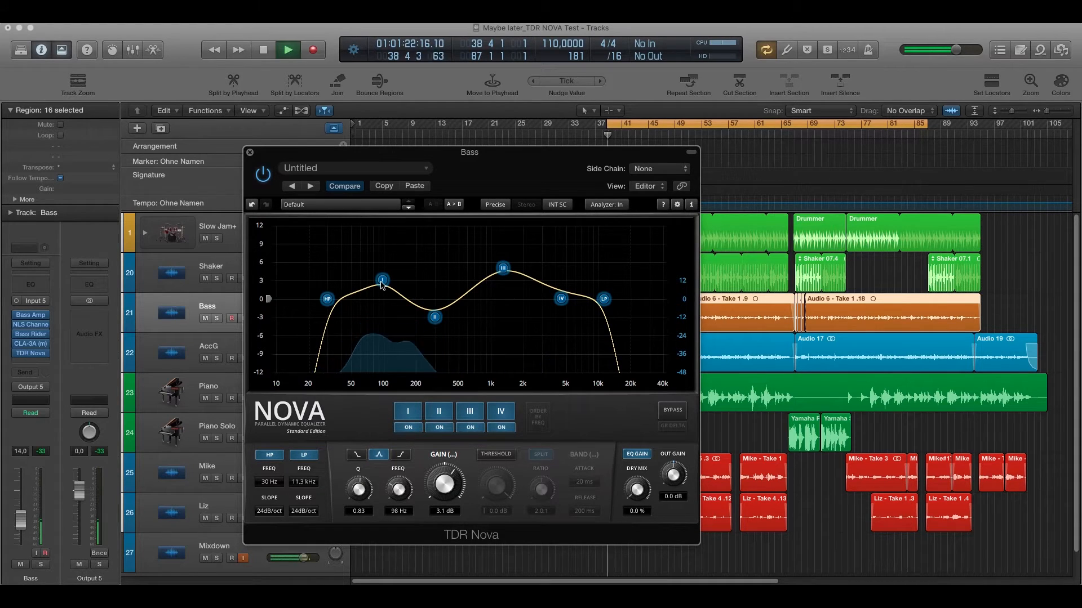
mouse_move(383, 284)
left_mouse_down()
mouse_move(413, 285)
mouse_move(388, 283)
left_mouse_up()
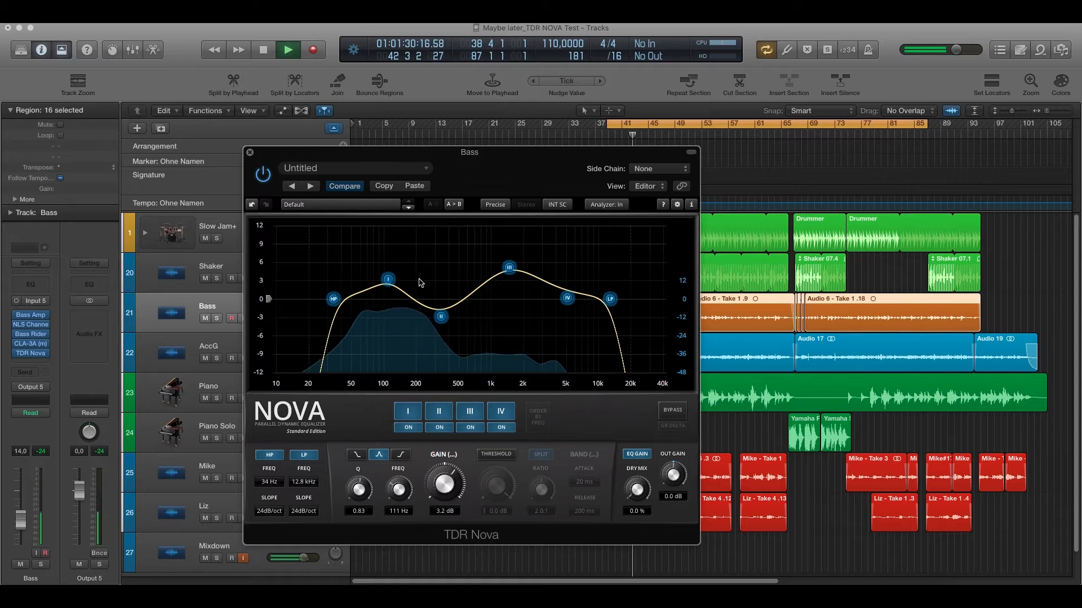
key("space")
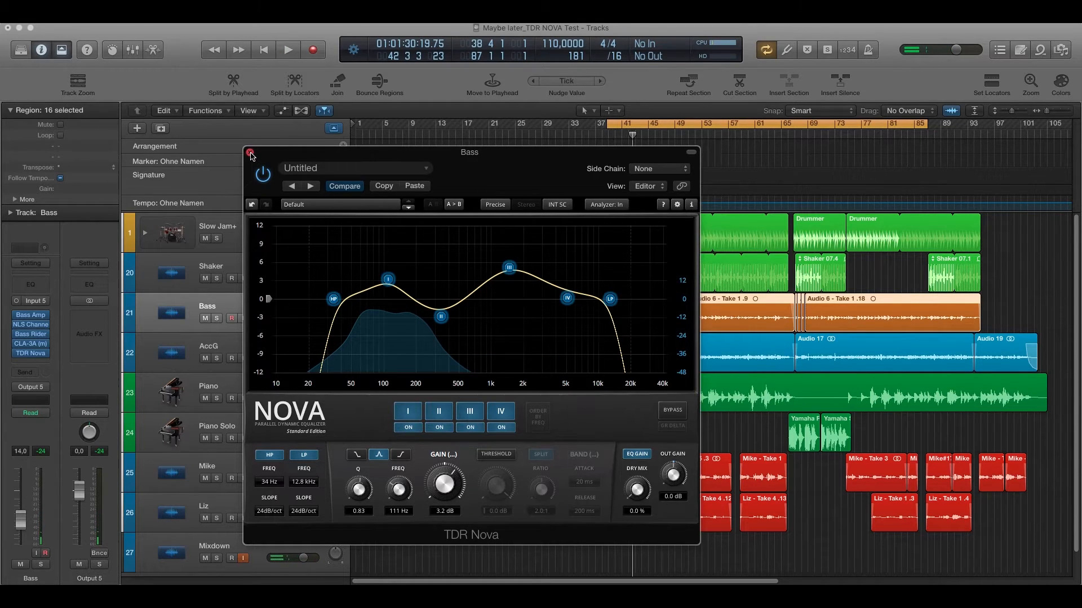
Close the bass EQ and open the Piano track's TDR Nova plug-in, moving its window over the track list and arrangement
left_click(250, 153)
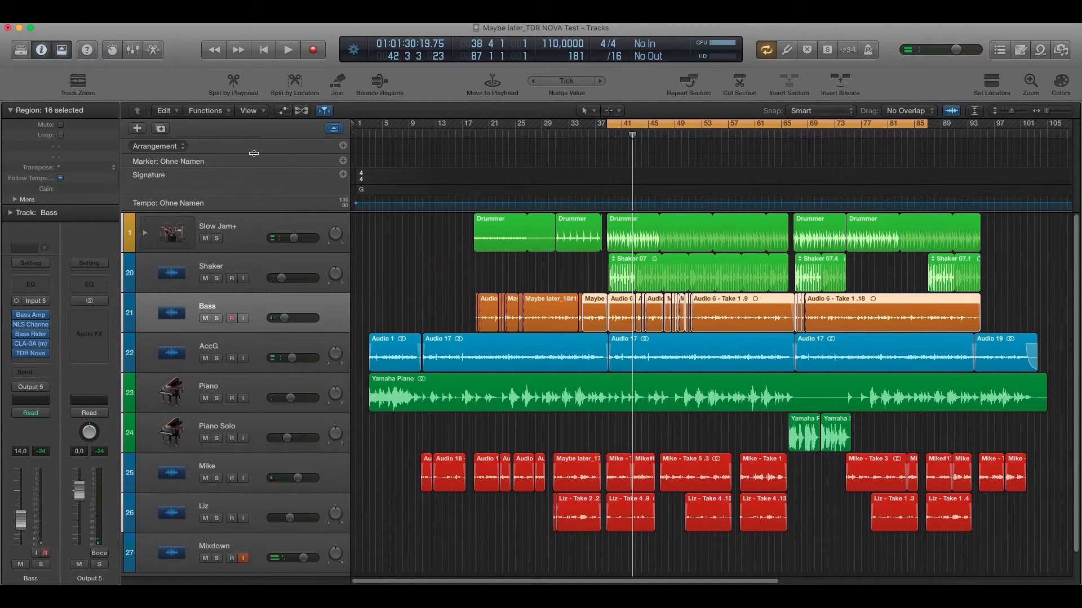
left_click(233, 388)
mouse_move(35, 356)
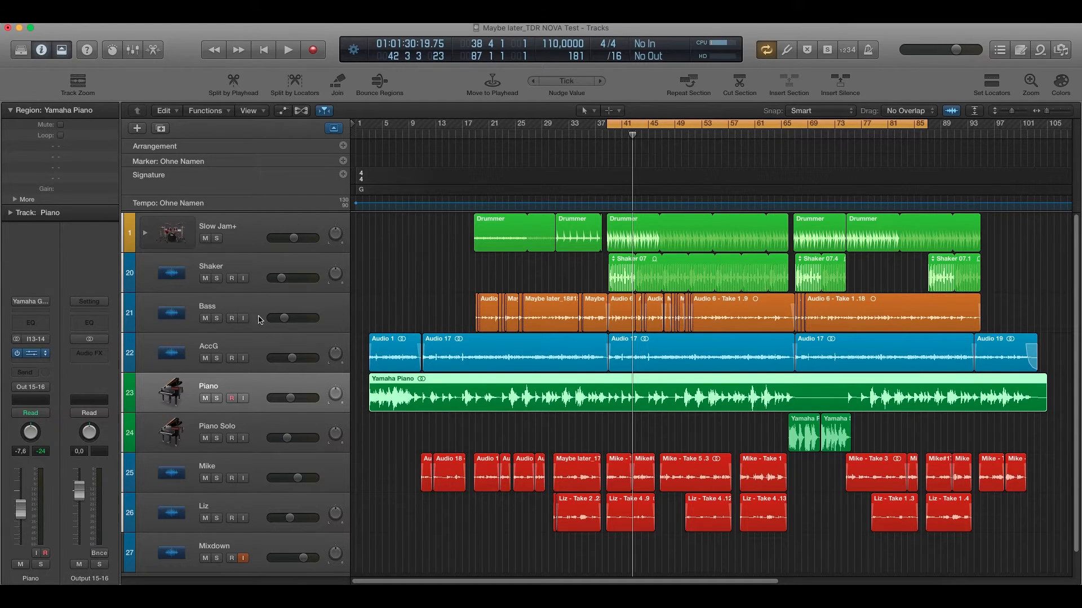
left_click_drag(276, 67, 391, 159)
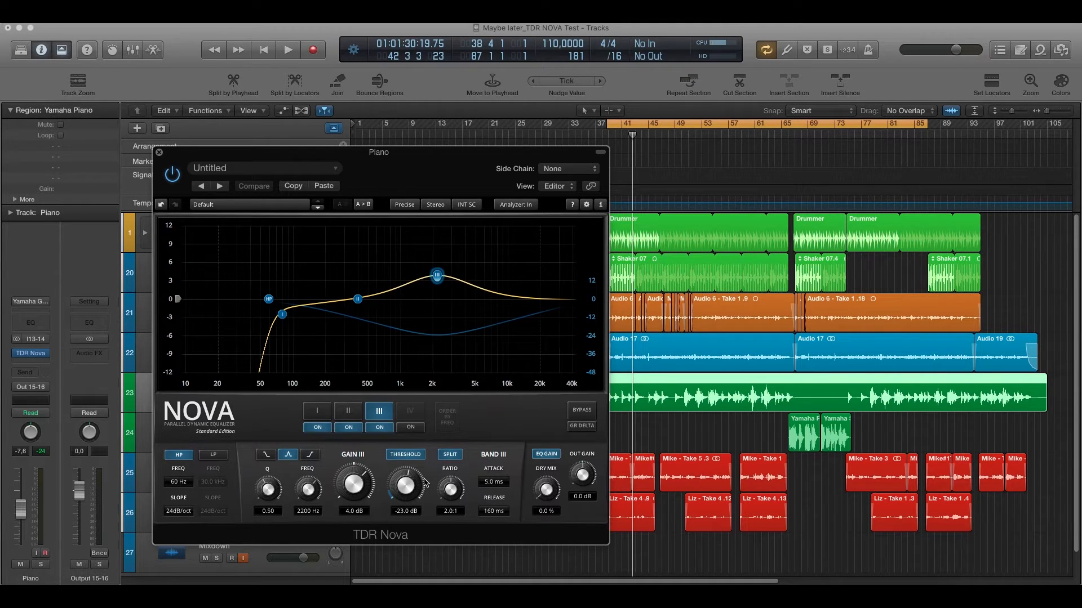
Compare the piano with TDR Nova bypassed and active during playback, leaving the EQ active and stopping the song
key("space")
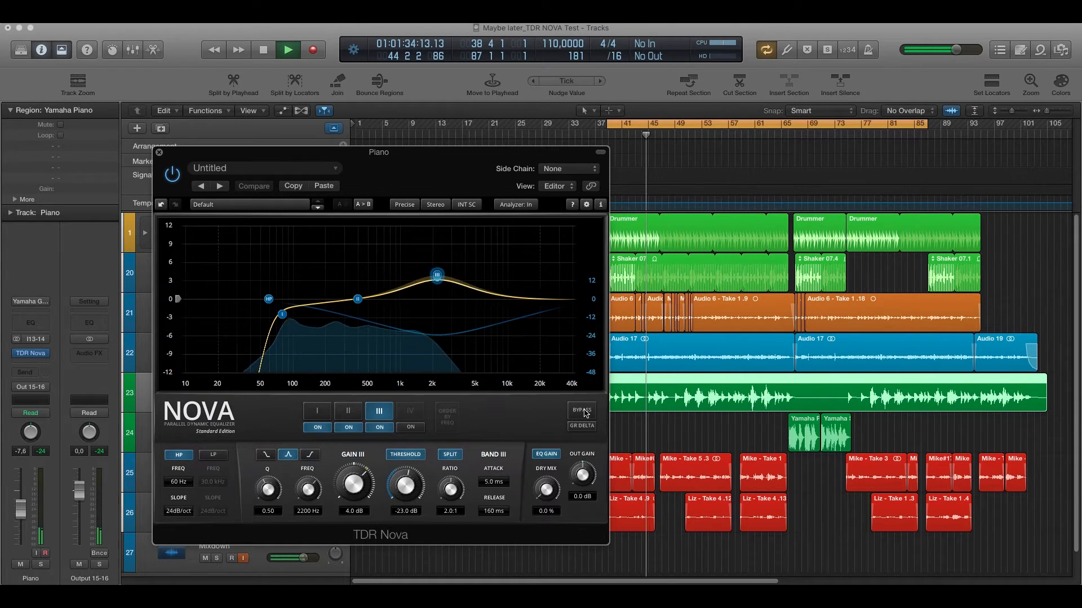
left_click(583, 411)
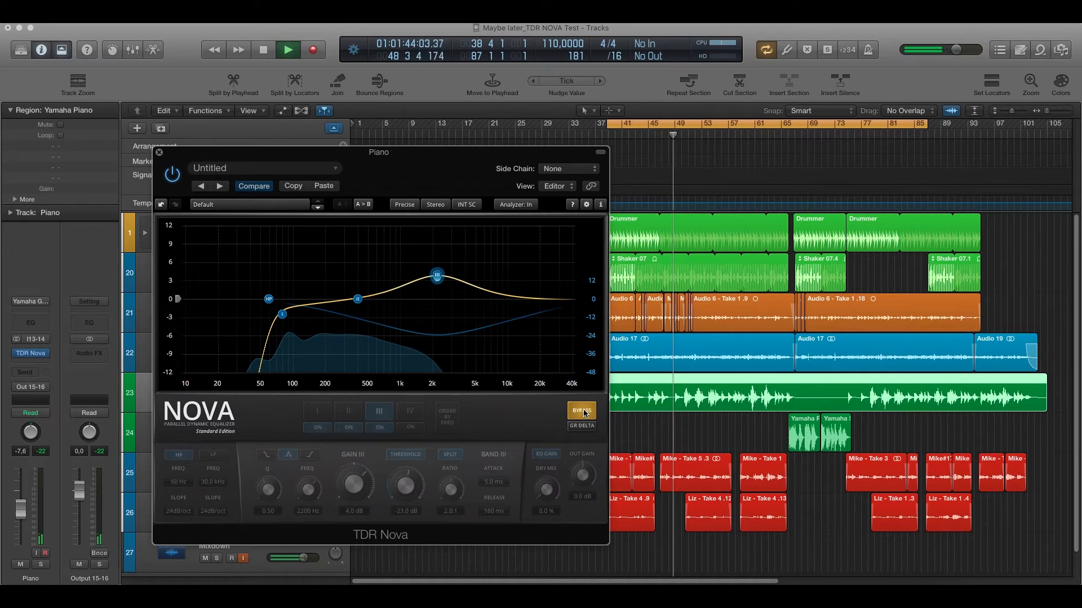
left_click(583, 411)
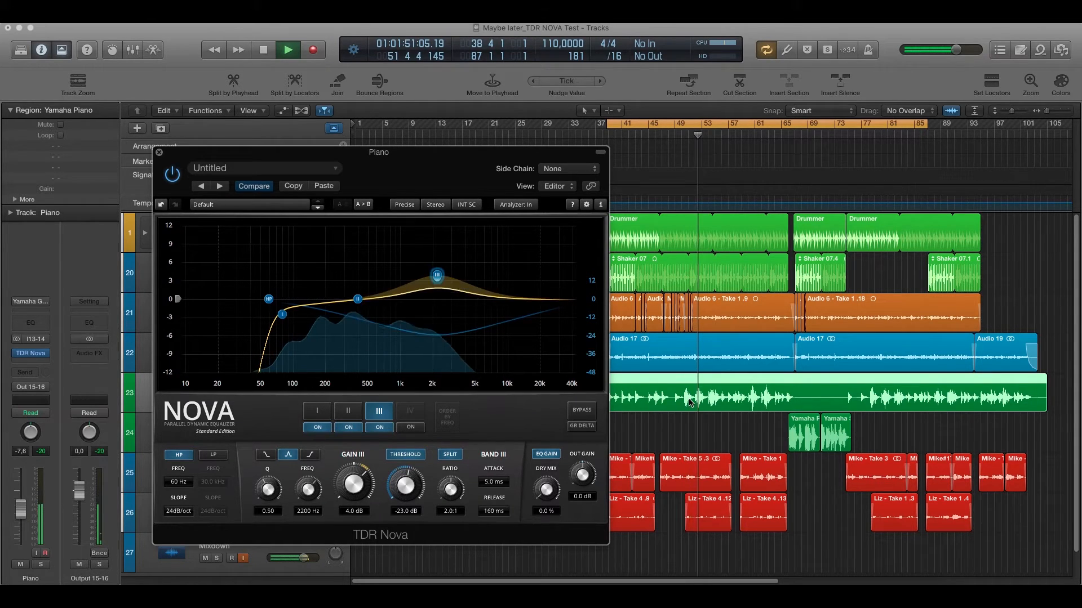
left_click(579, 413)
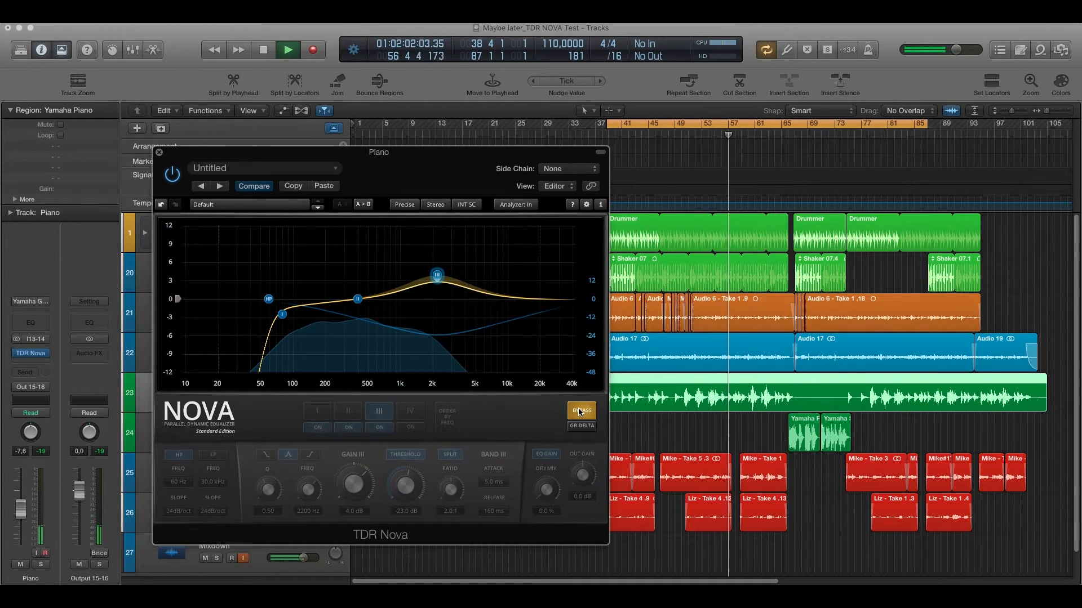
left_click(580, 412)
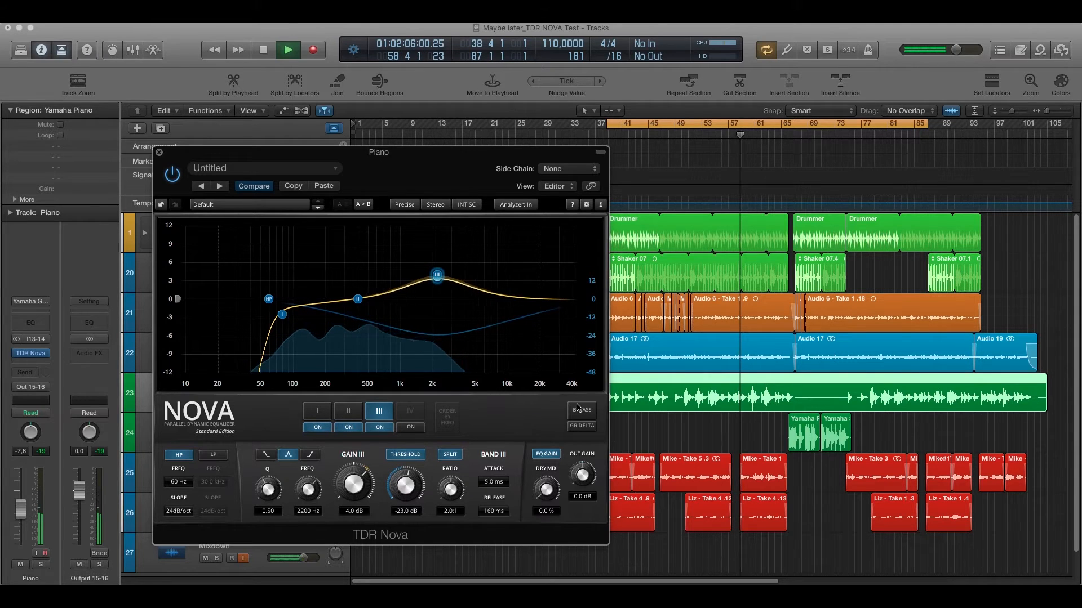
key("space")
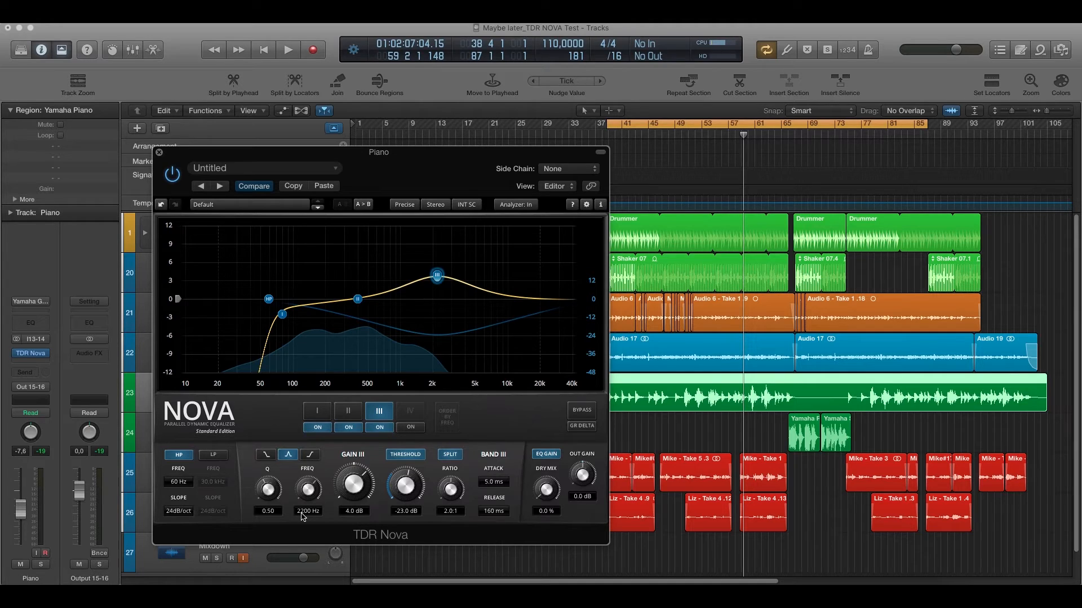
Play the song from bar 59 to check the piano EQ's band III dynamics once more, and stop playback
left_click(741, 136)
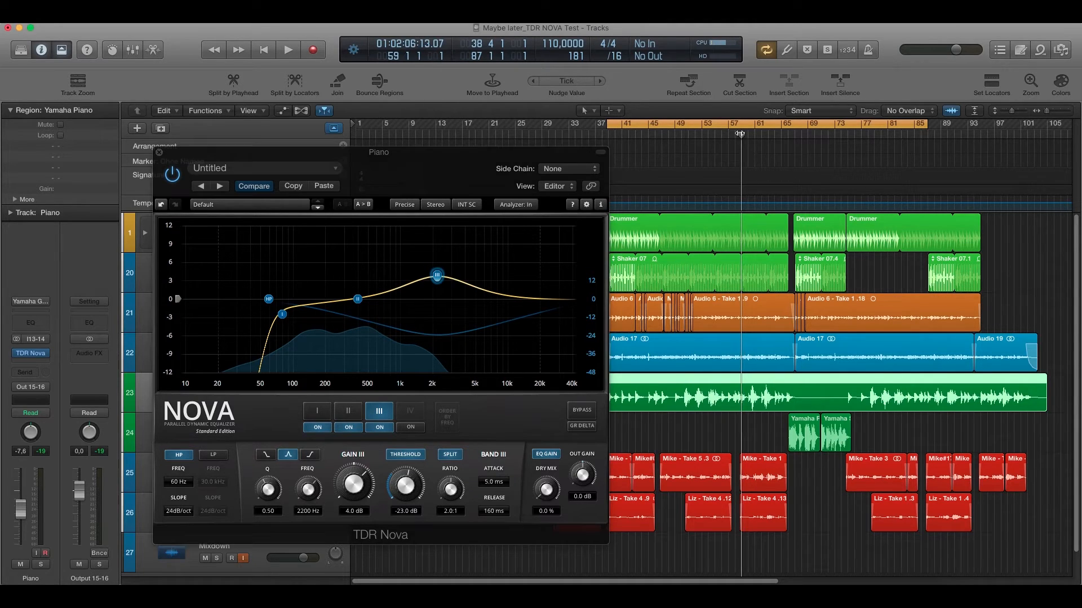
key("space")
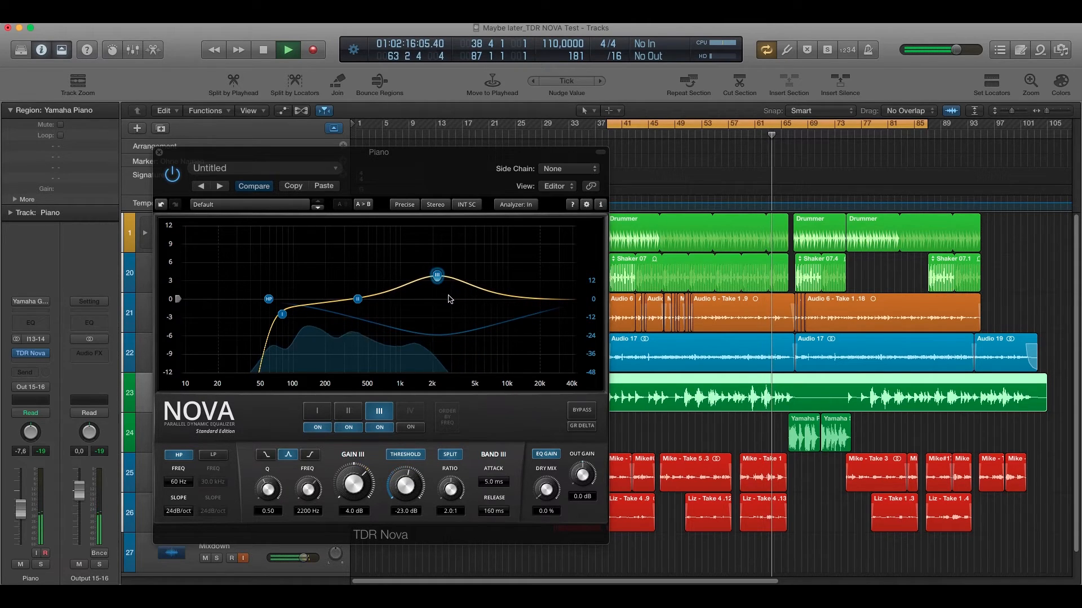
key("space")
Close the piano EQ and open the TDR Nova plug-in of vocal track 25, moving its window over the track list and arrangement
left_click(161, 156)
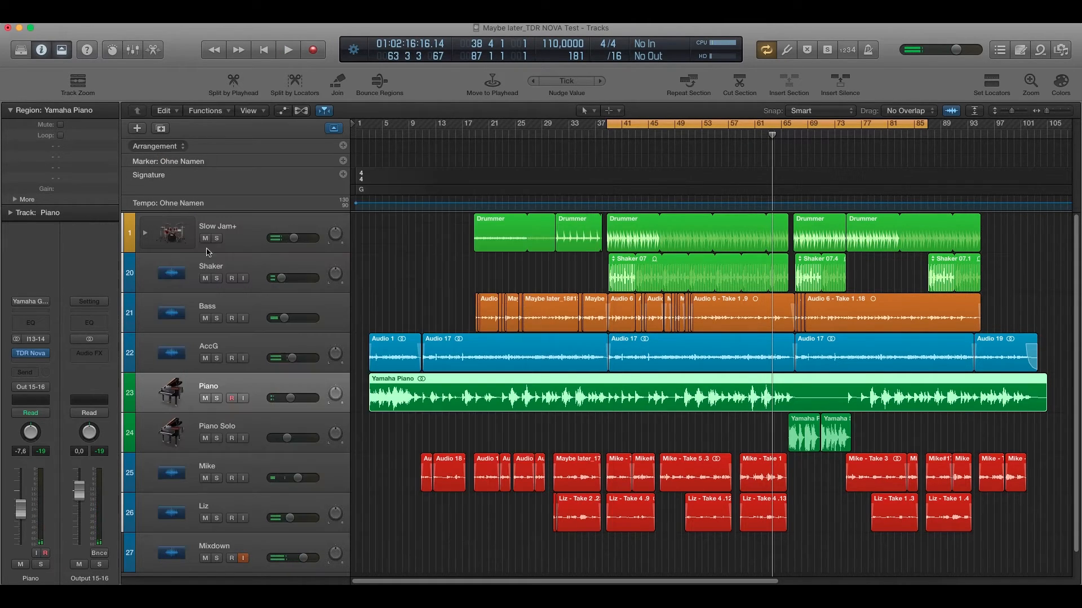
left_click(234, 467)
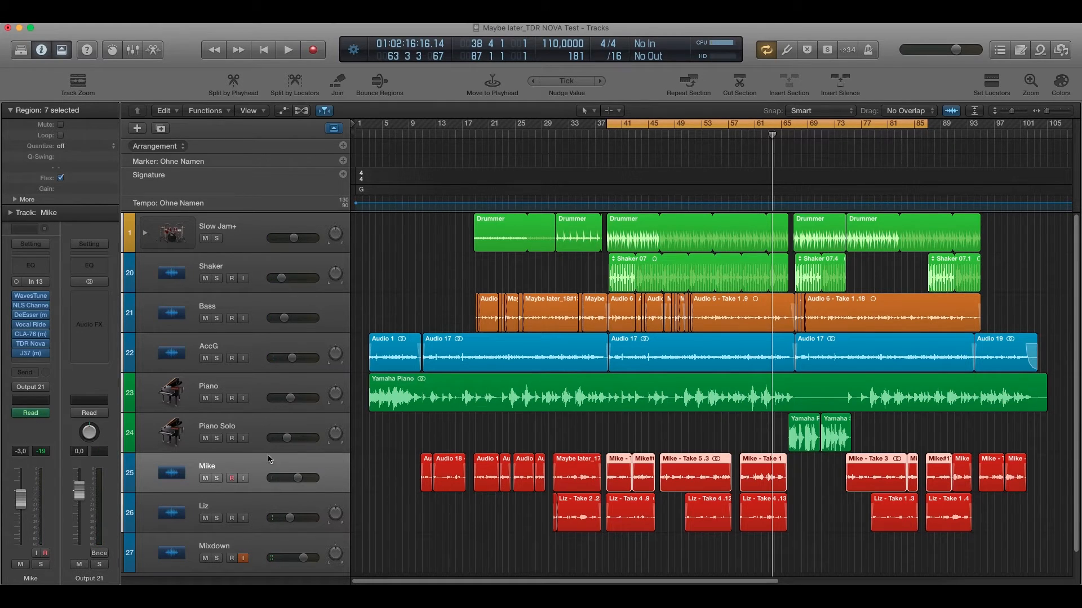
left_click(36, 344)
left_click_drag(192, 55, 339, 158)
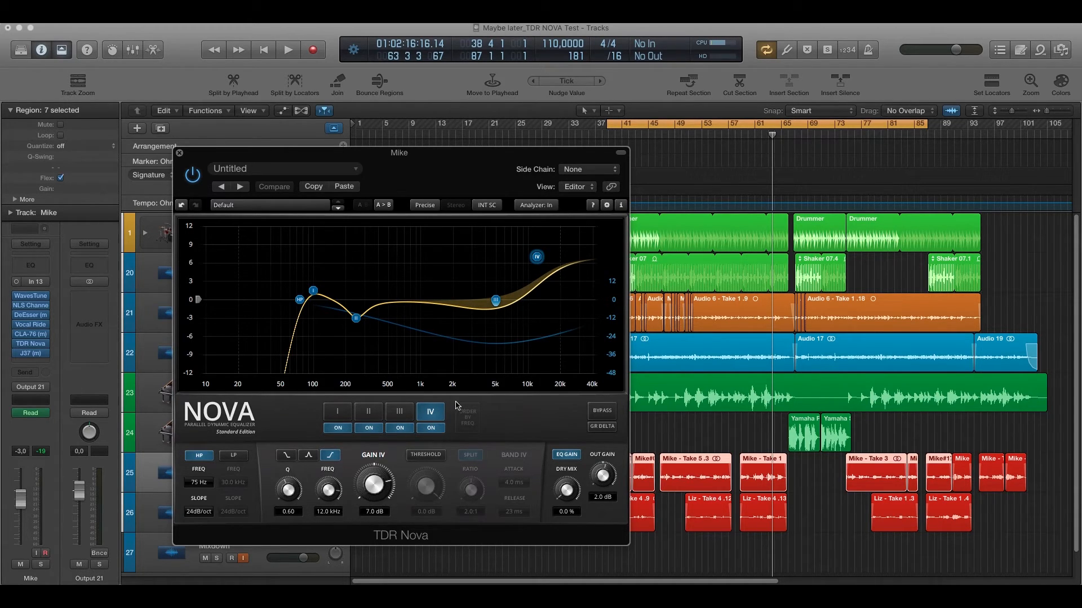
Examine the settings of bands III, II and I and the high-pass filter in the vocal EQ
left_click(399, 412)
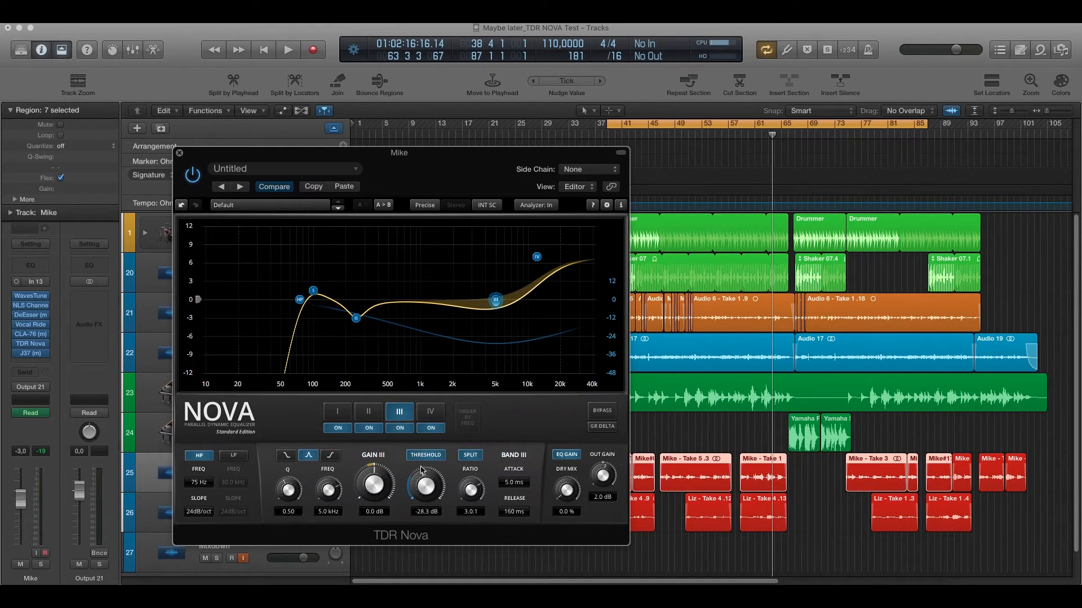
left_click(356, 319)
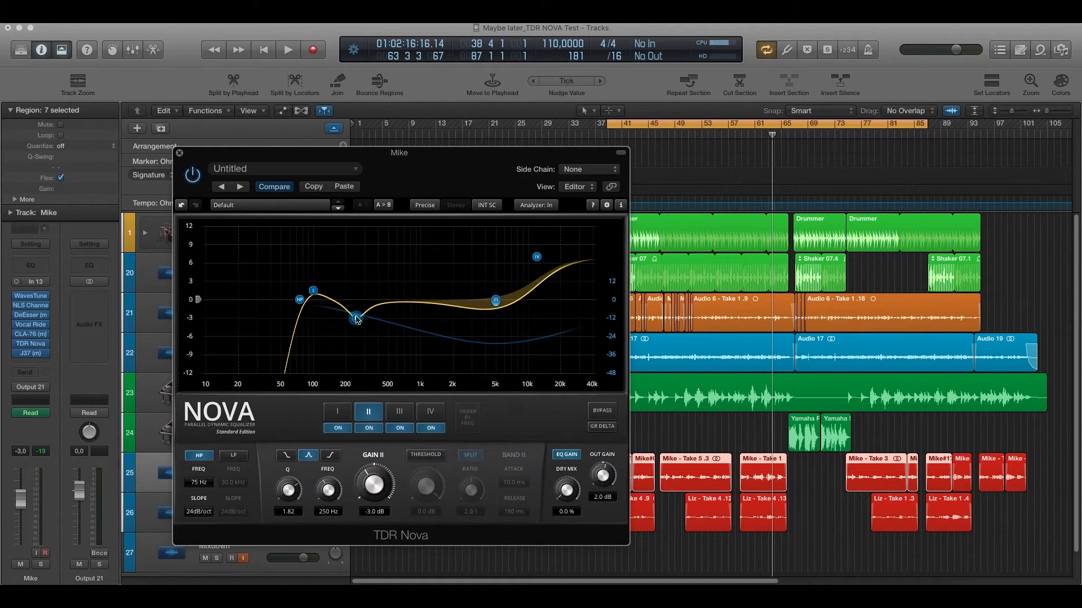
left_click(496, 301)
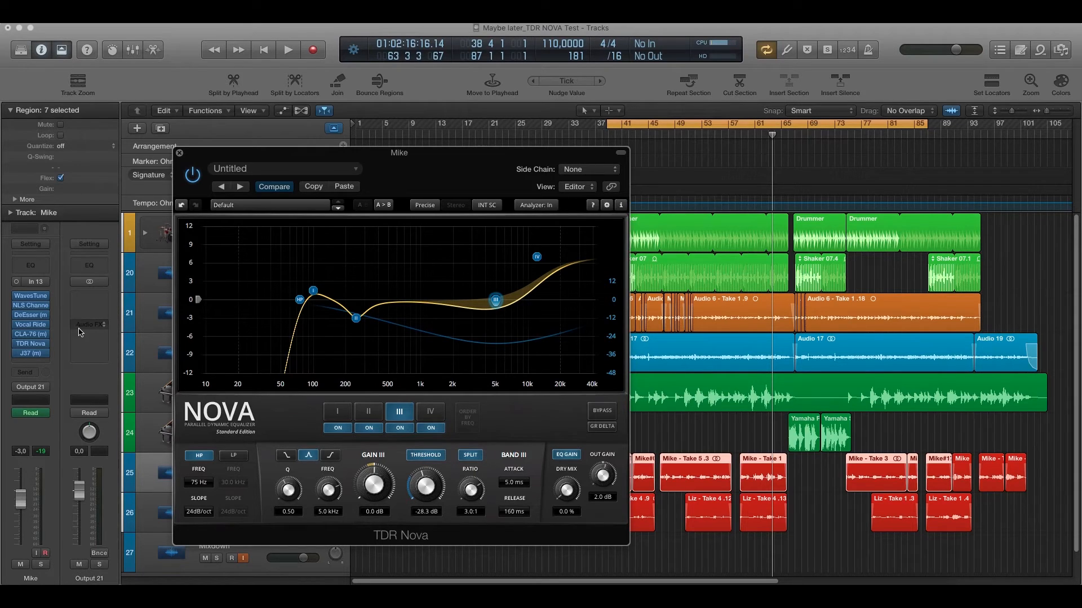
mouse_move(45, 319)
left_click(313, 291)
left_click(302, 301)
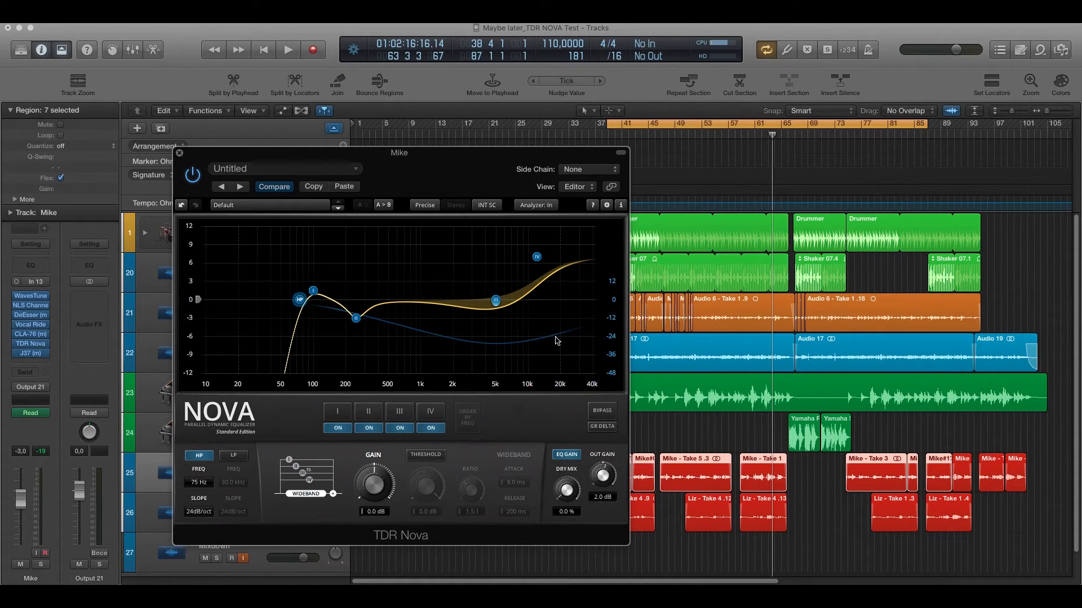
Compare the vocal with TDR Nova bypassed and active during playback, leaving the EQ active and stopping the song
key("space")
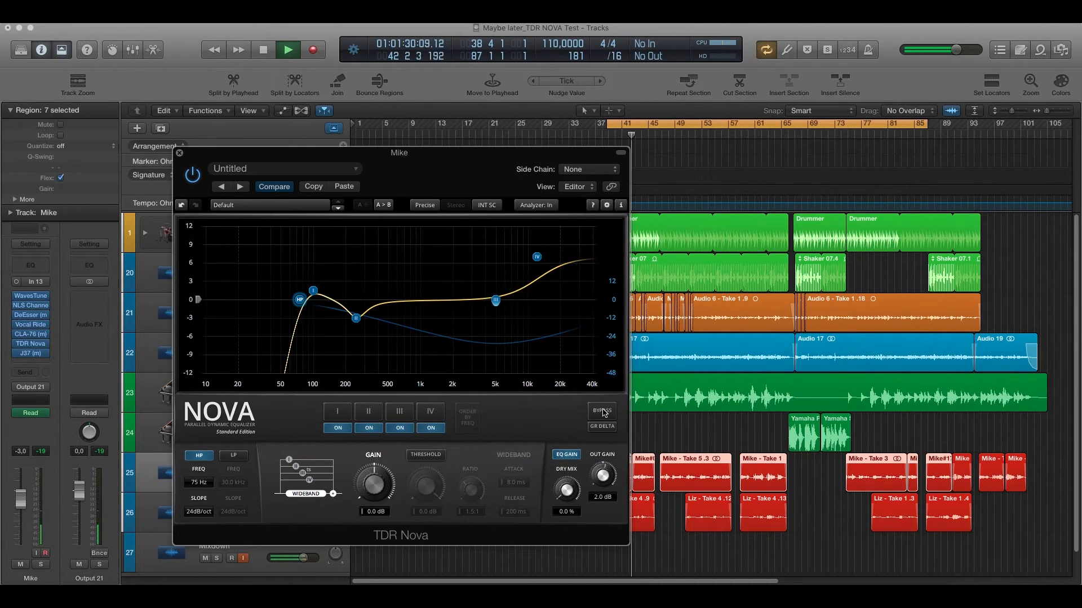
left_click(602, 411)
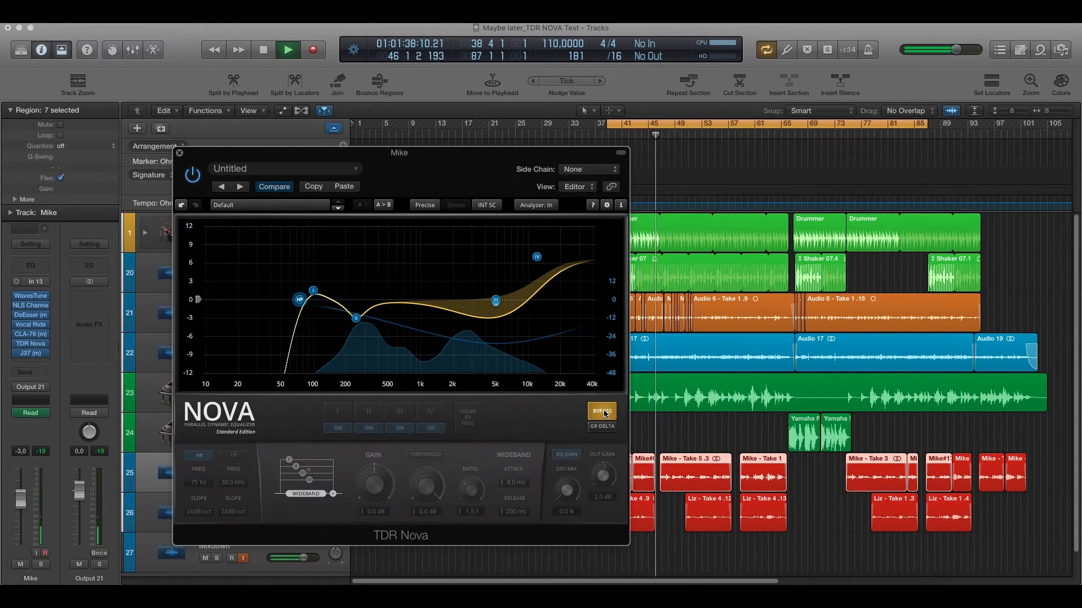
left_click(604, 413)
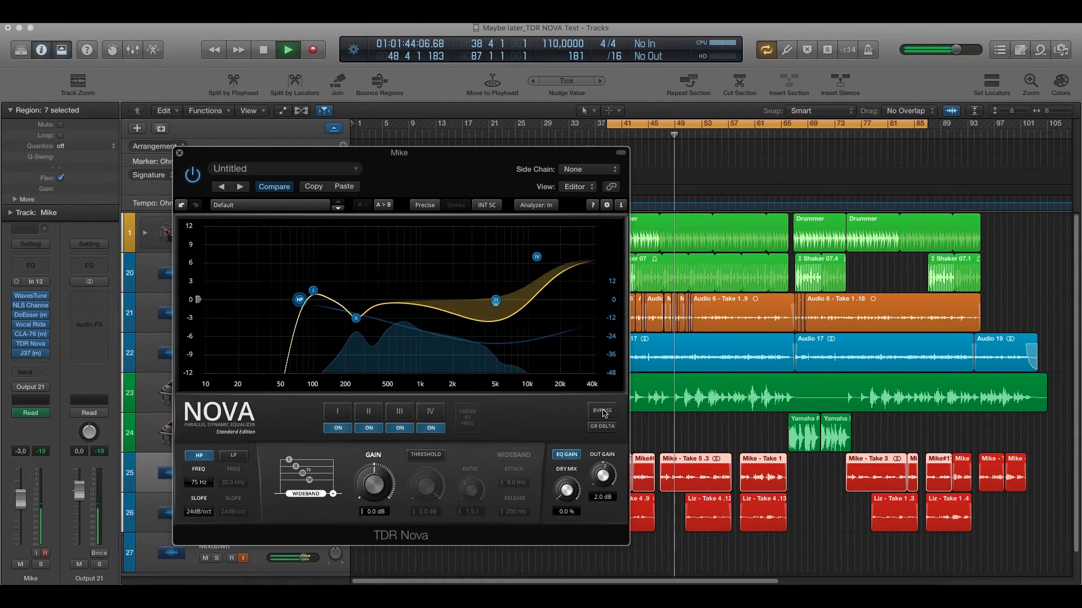
left_click(601, 411)
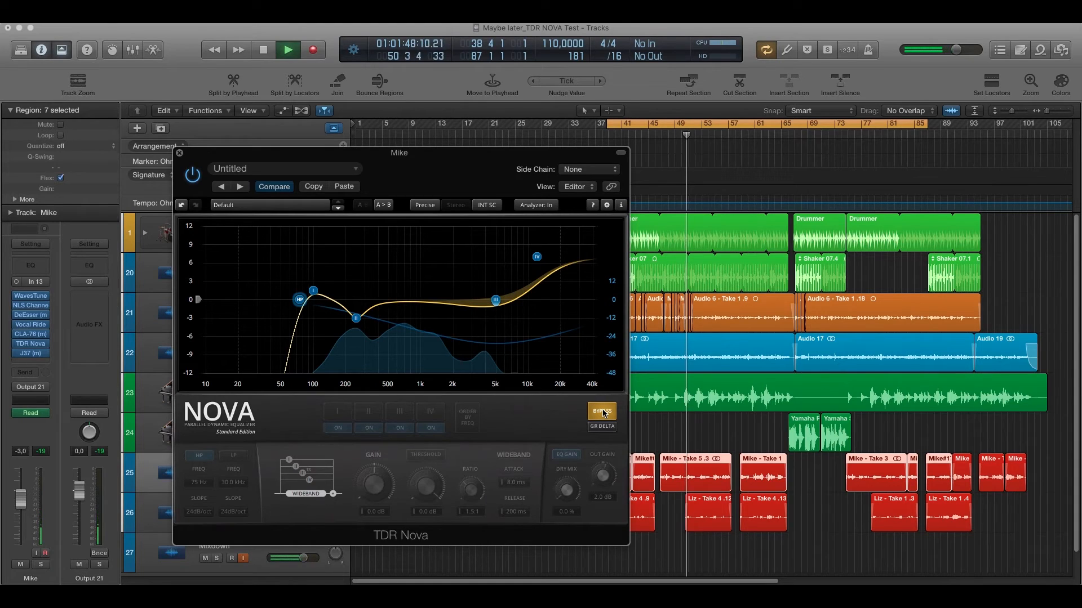
left_click(602, 412)
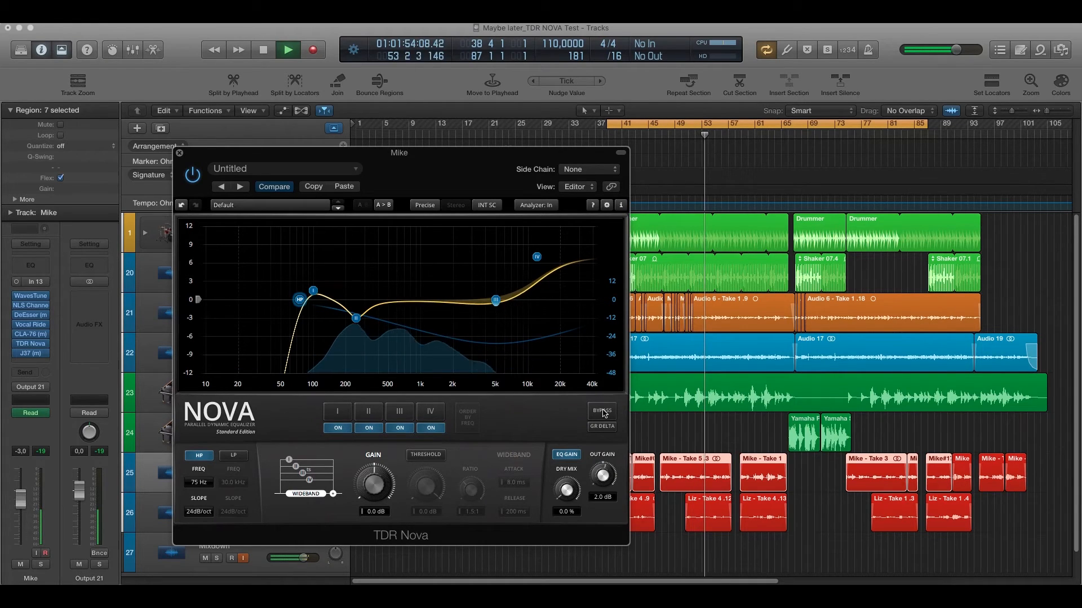
key("space")
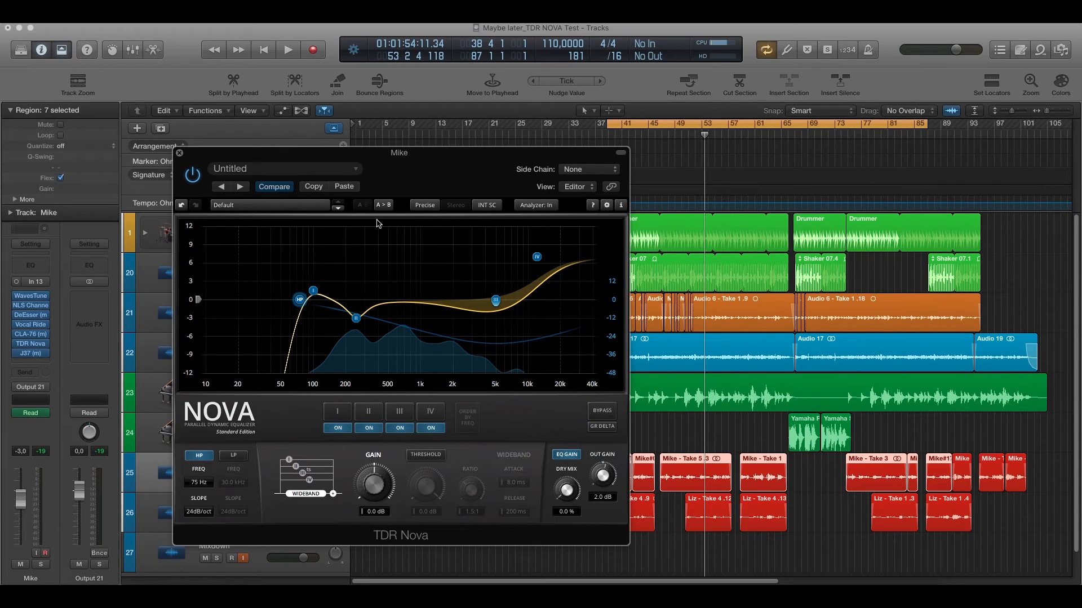
Close the vocal EQ and open the Mixdown track's TDR Nova plug-in, moving its window over the track list
left_click_drag(369, 161, 394, 151)
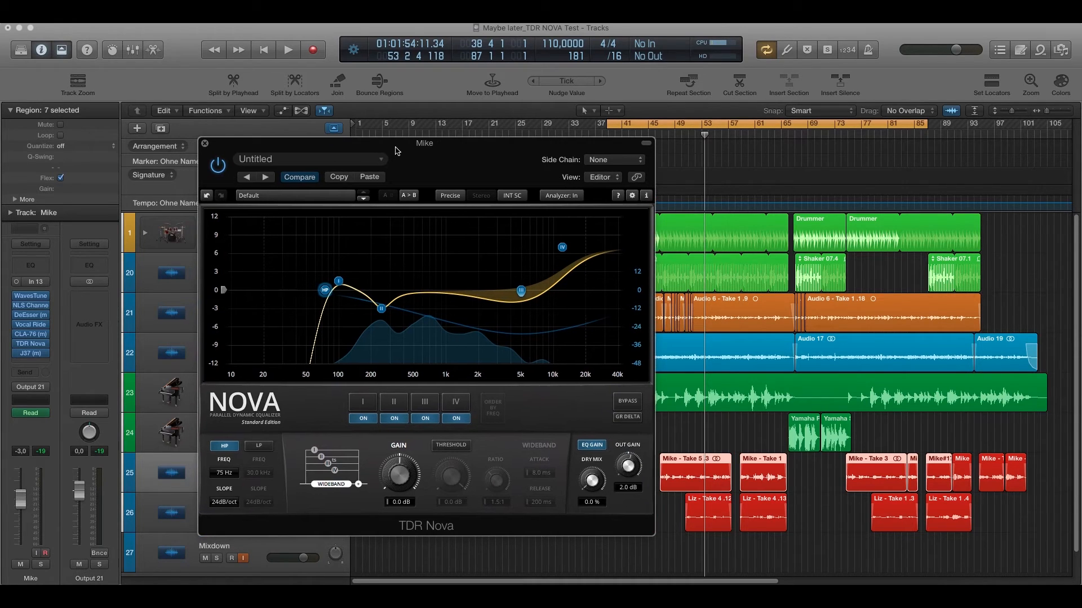
left_click(205, 146)
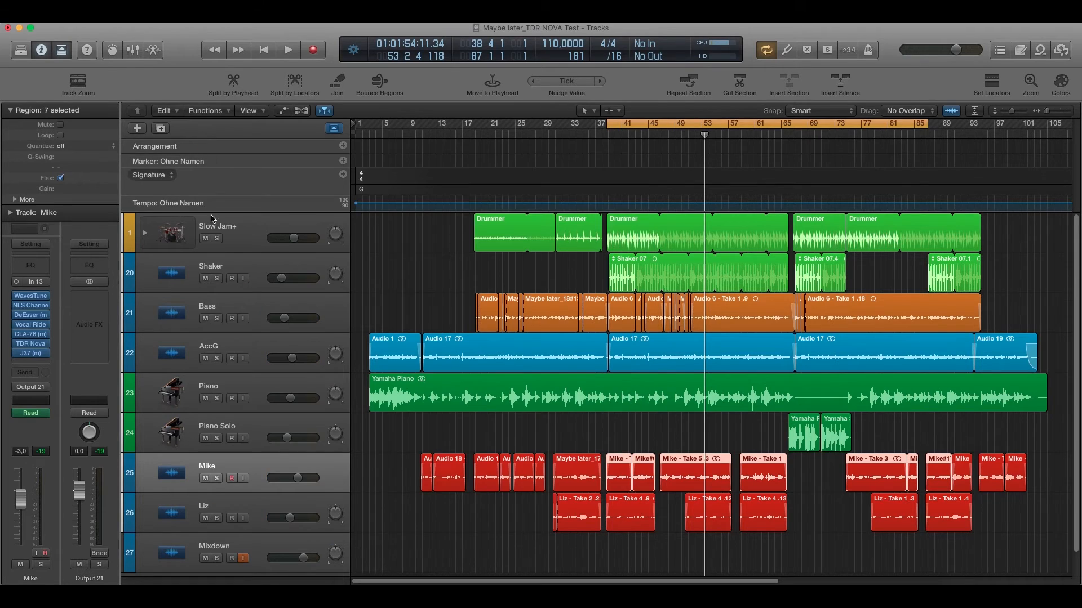
left_click(261, 543)
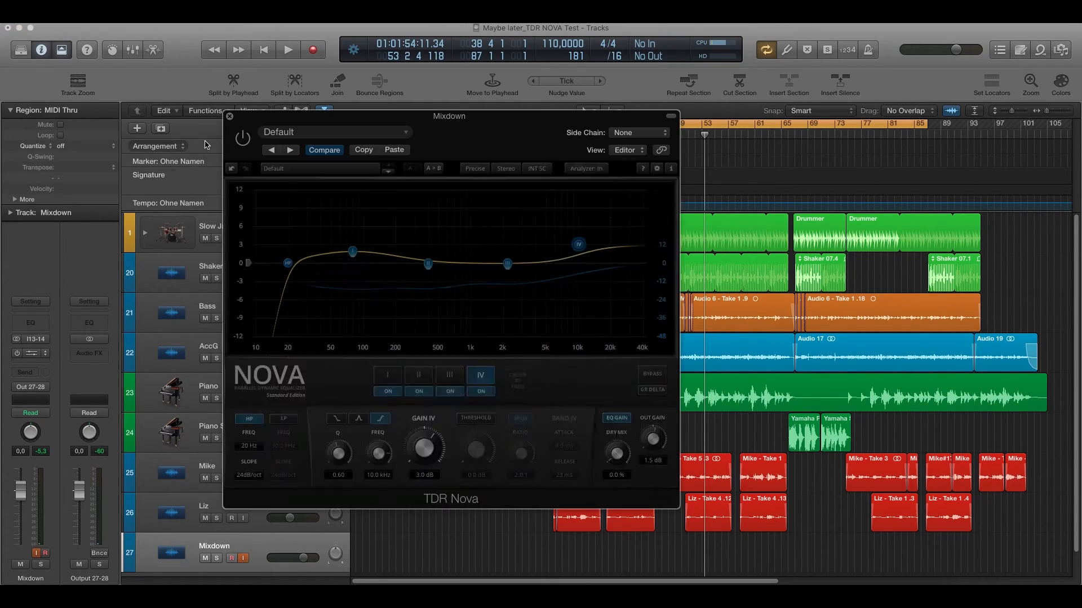
left_click_drag(300, 119, 231, 86)
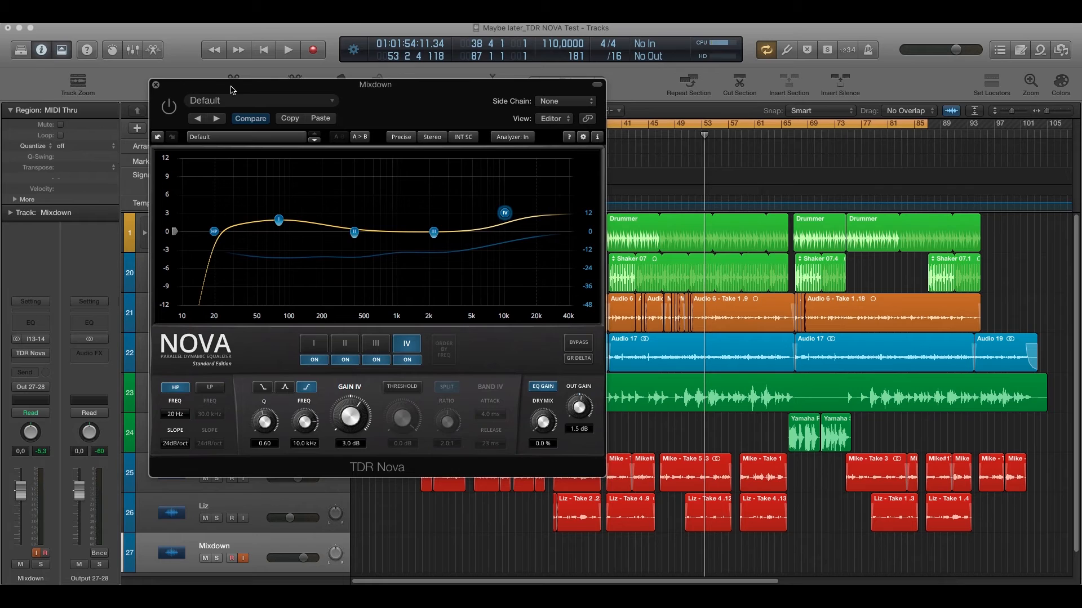
Examine the settings of bands III, II and I in the Mixdown EQ, and shift its window slightly down
left_click(384, 346)
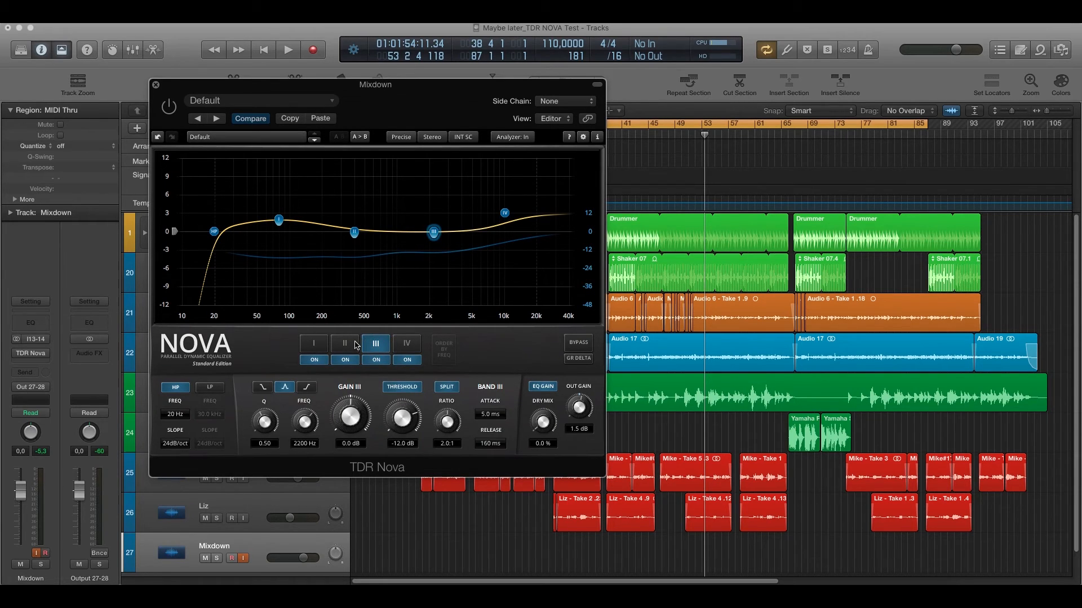
left_click(353, 344)
left_click(313, 345)
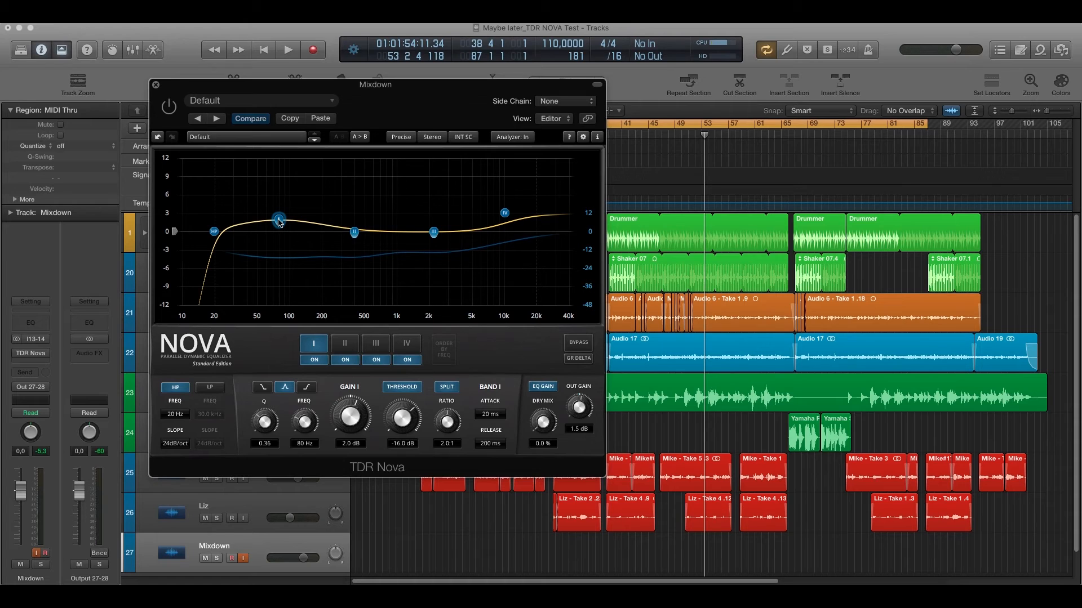
left_click_drag(330, 89, 334, 103)
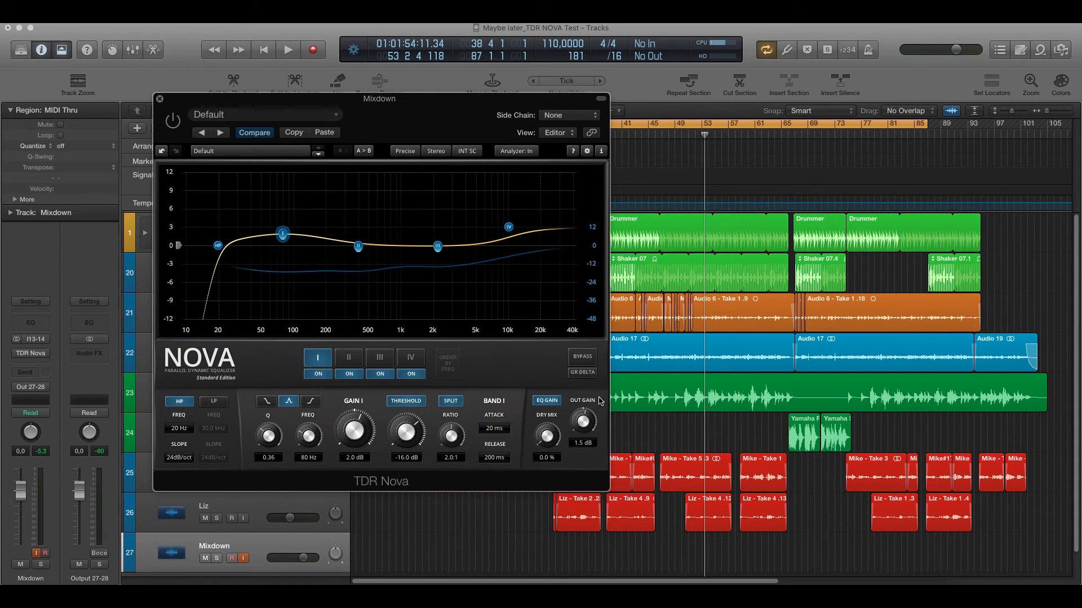
Compare the full mix with the Mixdown TDR Nova plug-in switched off and on during playback, leaving it on and stopping the song
key("space")
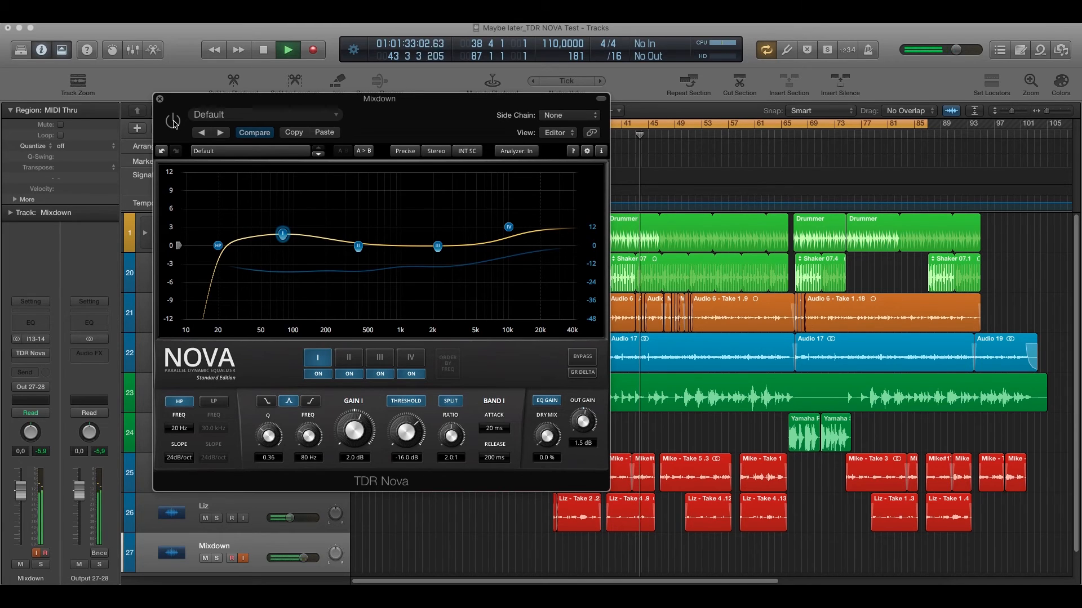
left_click(174, 122)
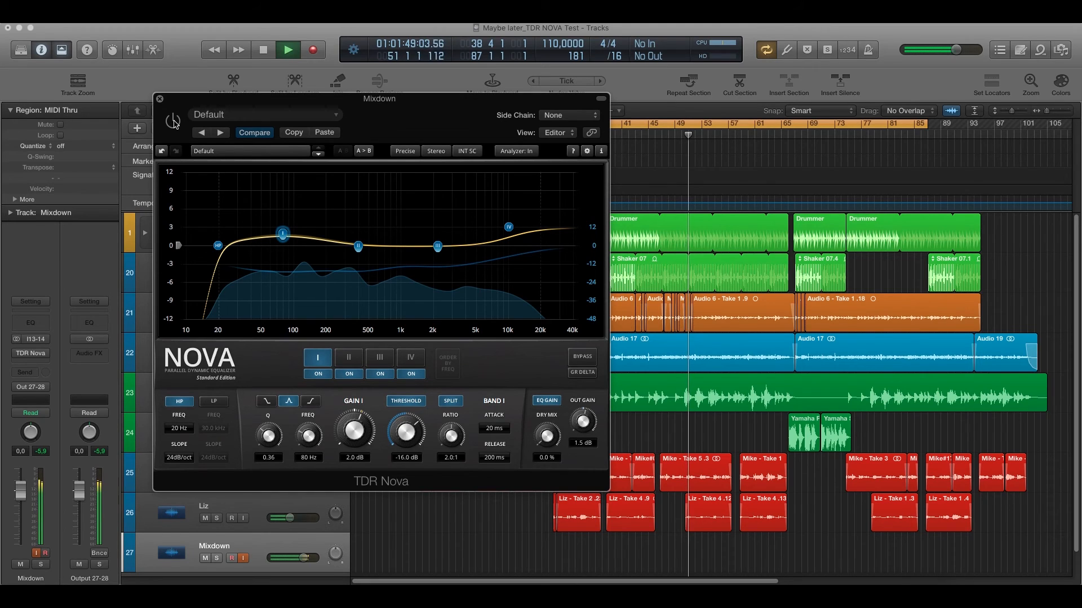
left_click(174, 123)
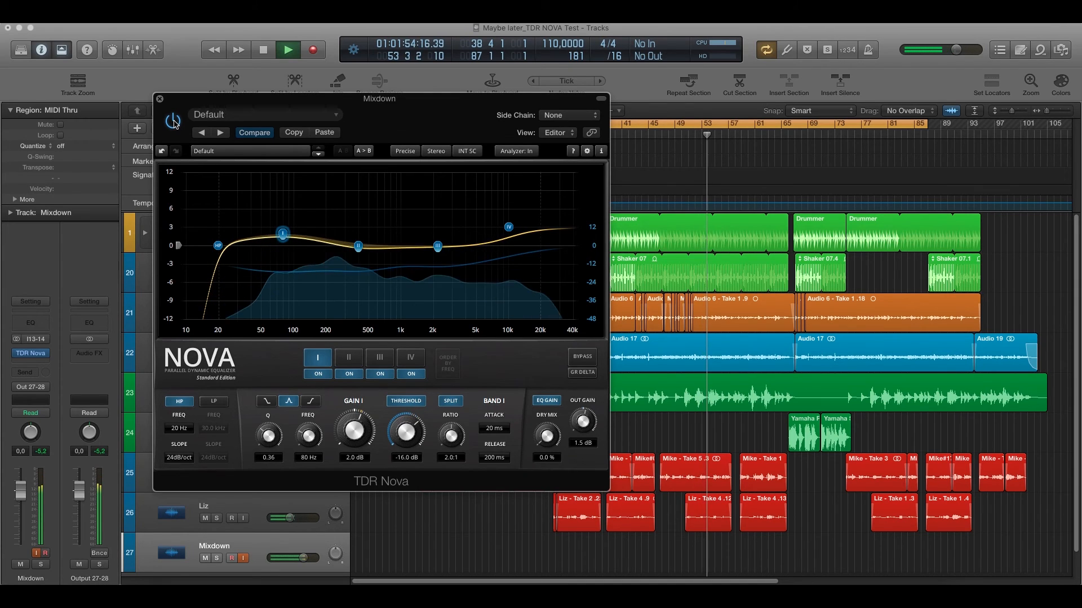
key("space")
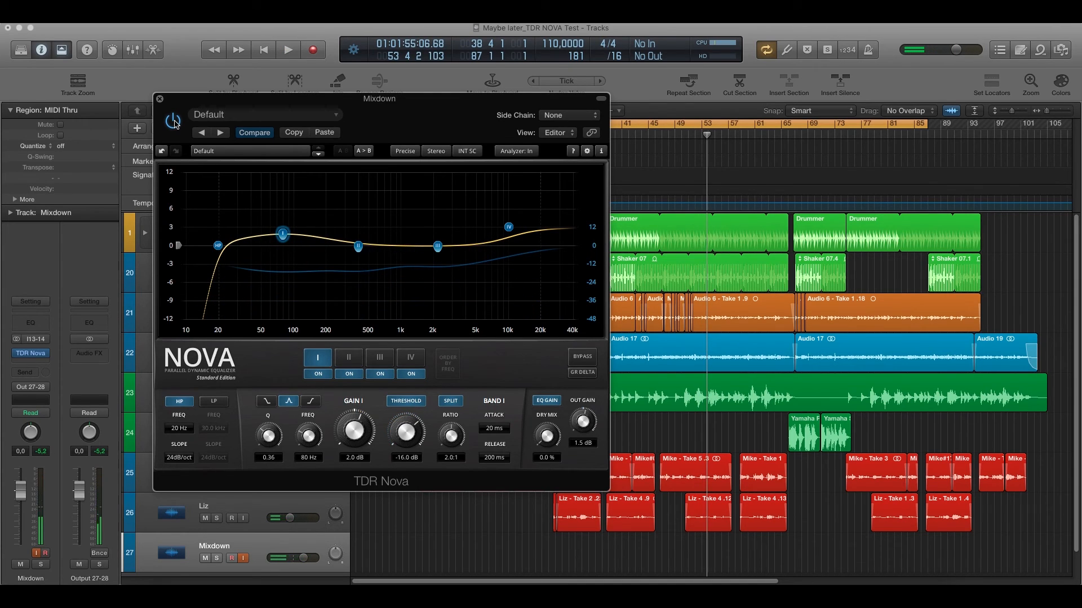